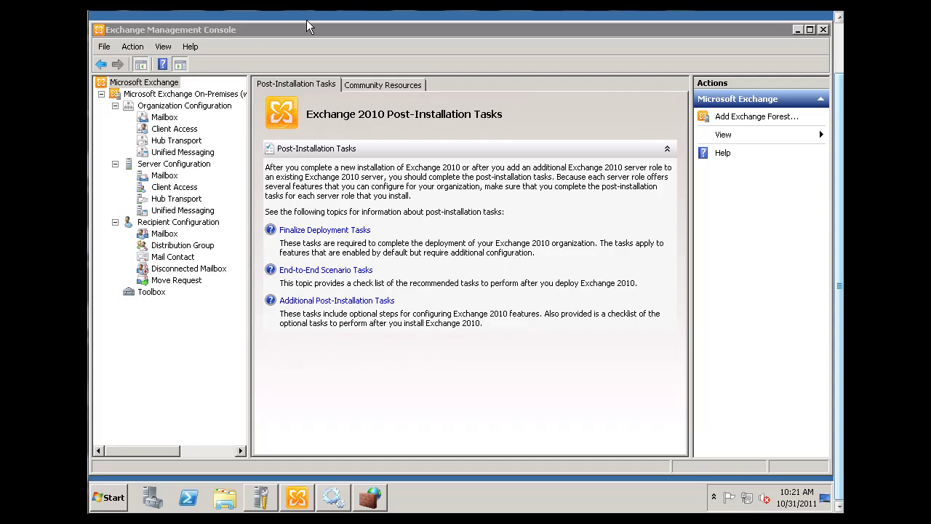
- Show the organization's Mailbox Database Management list with the existing mounted mailbox database
click(111, 499)
click(113, 502)
click(111, 502)
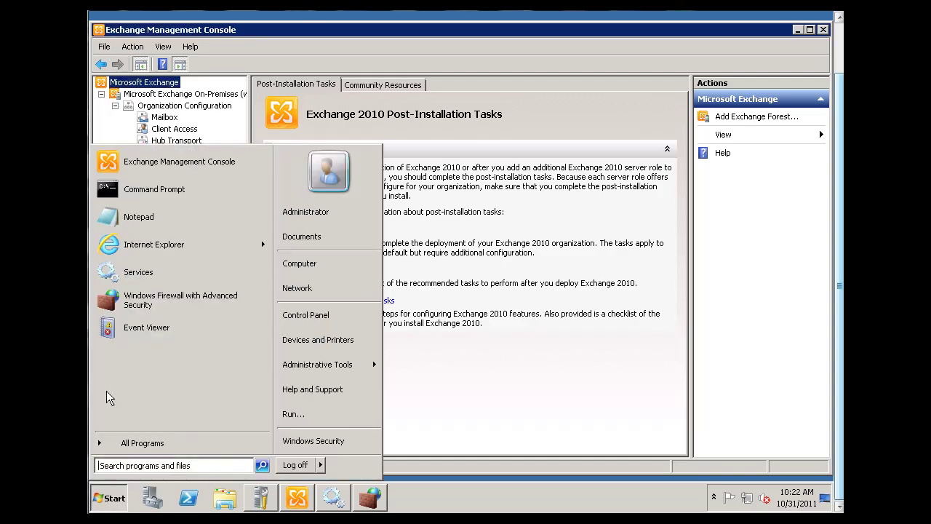
click(415, 28)
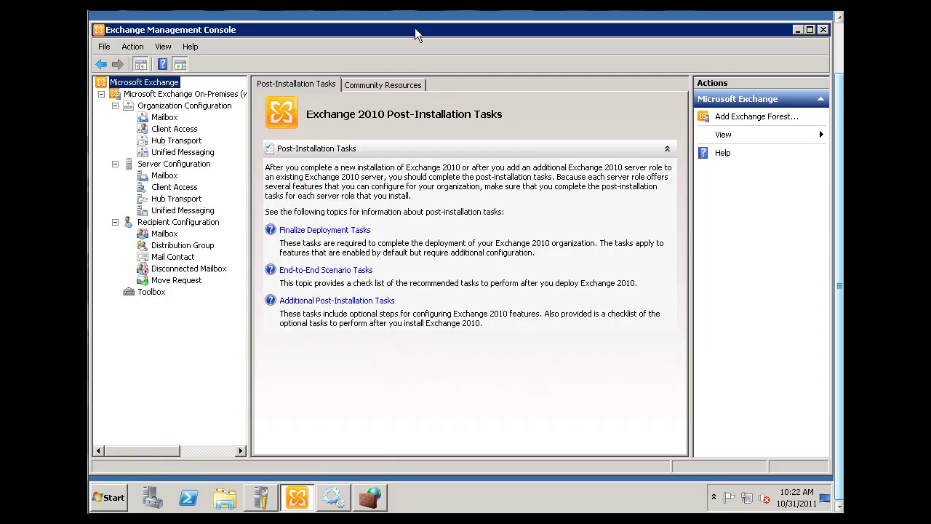
click(165, 118)
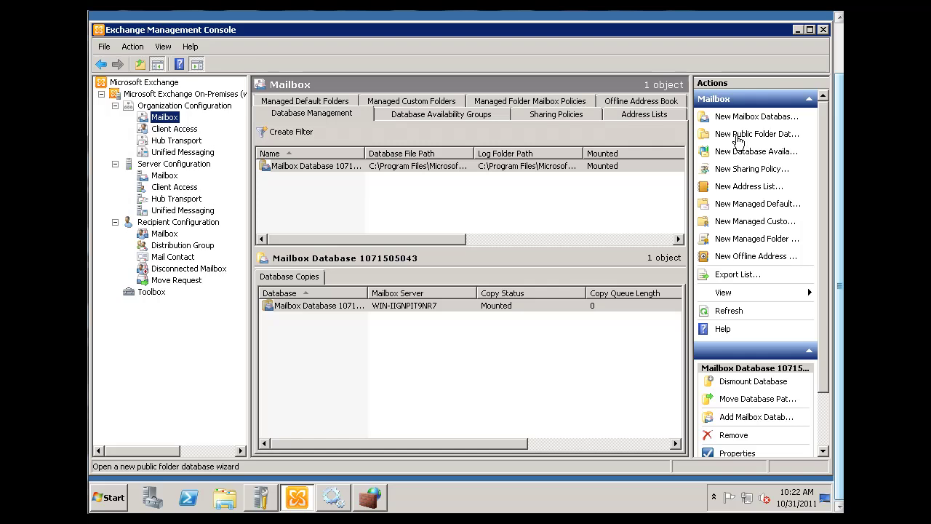
- Name a new public folder database 'DG Public Folder' and host it on server WIN-IIGNPIT9NR7
click(739, 139)
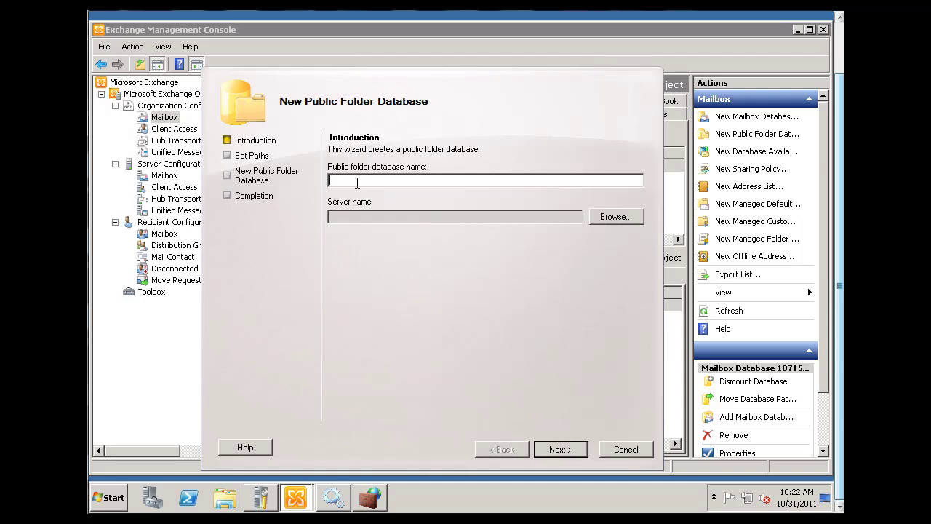
text(DG)
text( Public)
text( Foler)
text(der)
click(628, 219)
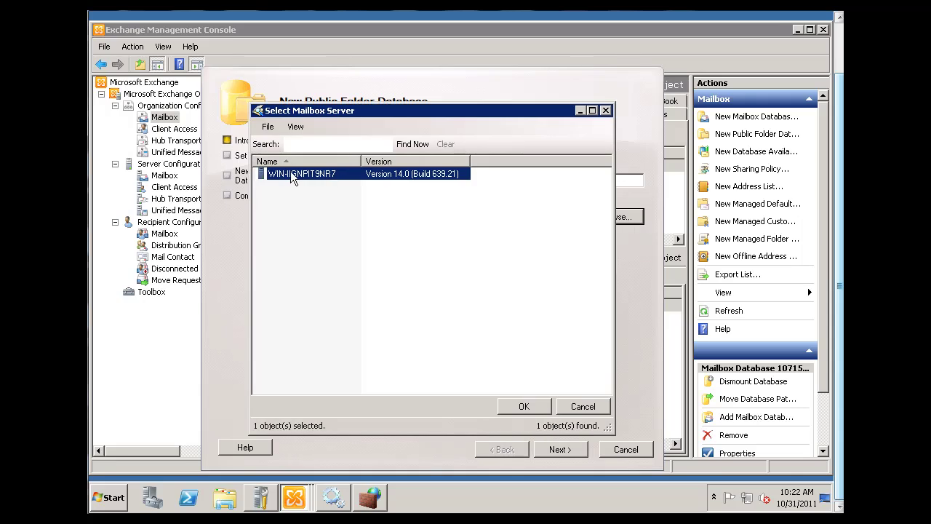
double_click(294, 179)
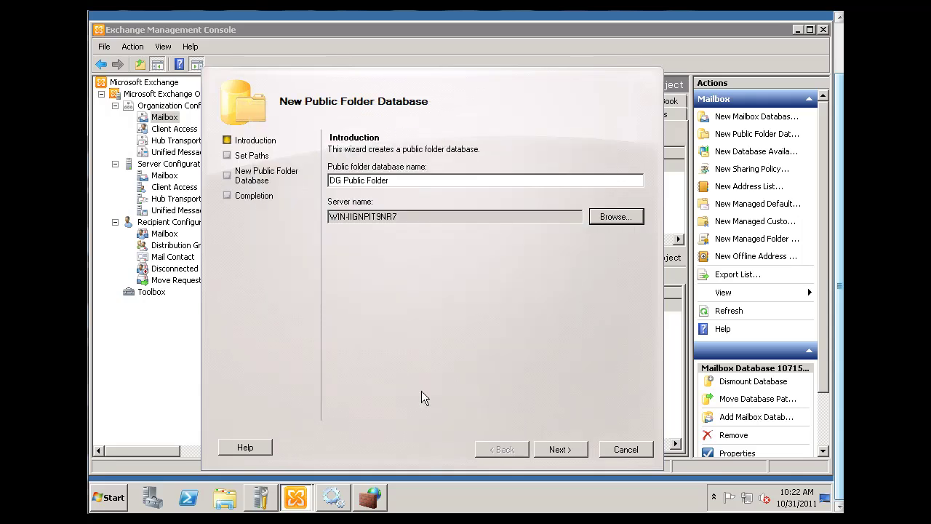
- Keep the default database file paths and create and mount the database
click(568, 449)
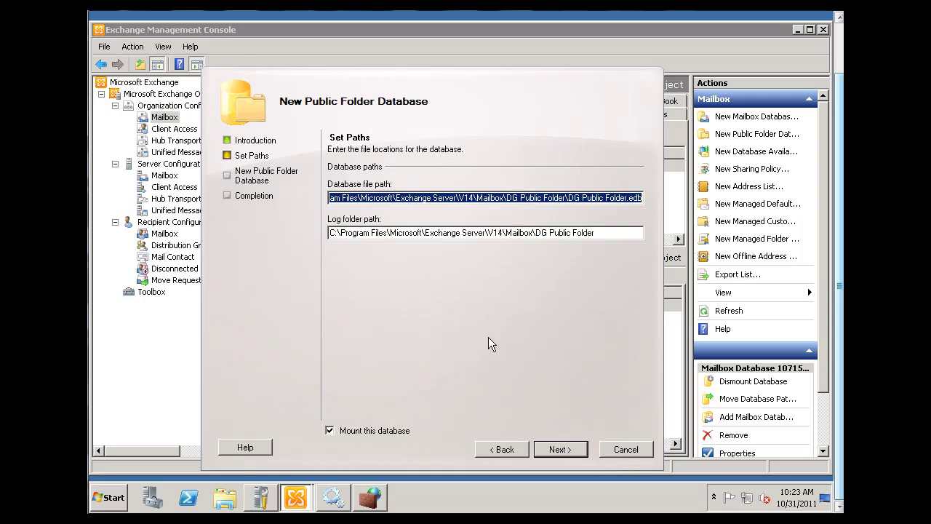
click(556, 450)
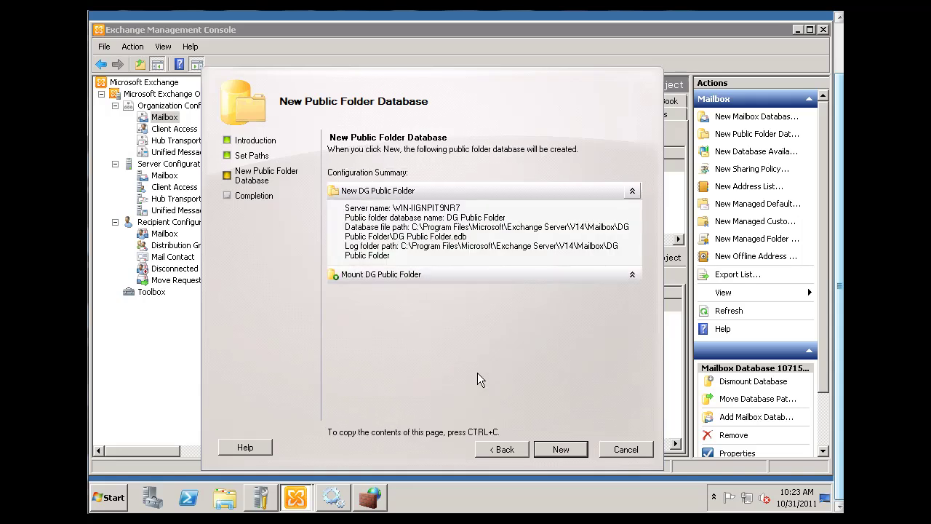
click(560, 450)
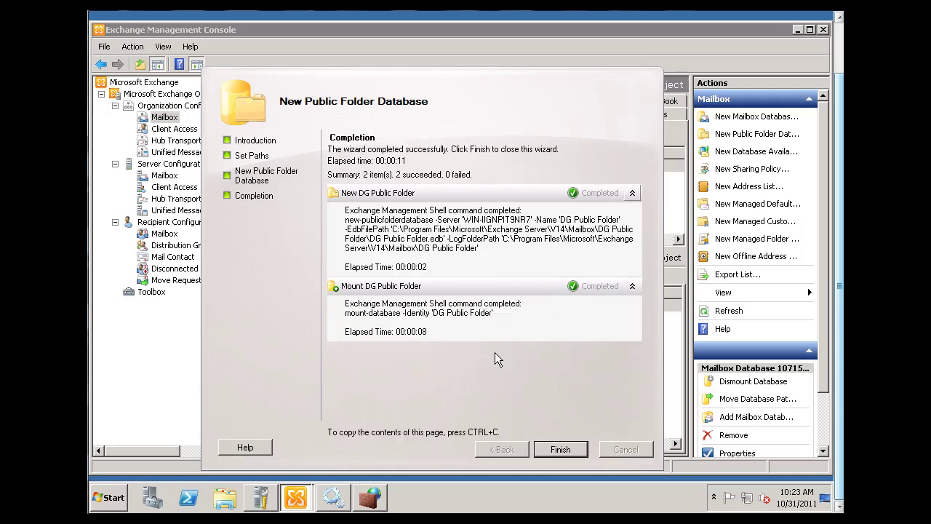
- Close the finished wizard and open the DG Public Folder database's properties
click(559, 449)
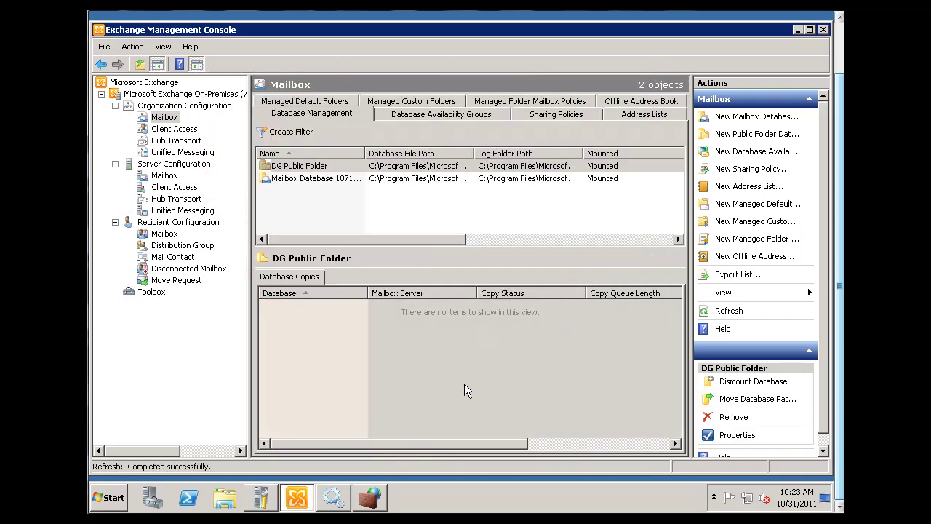
click(291, 166)
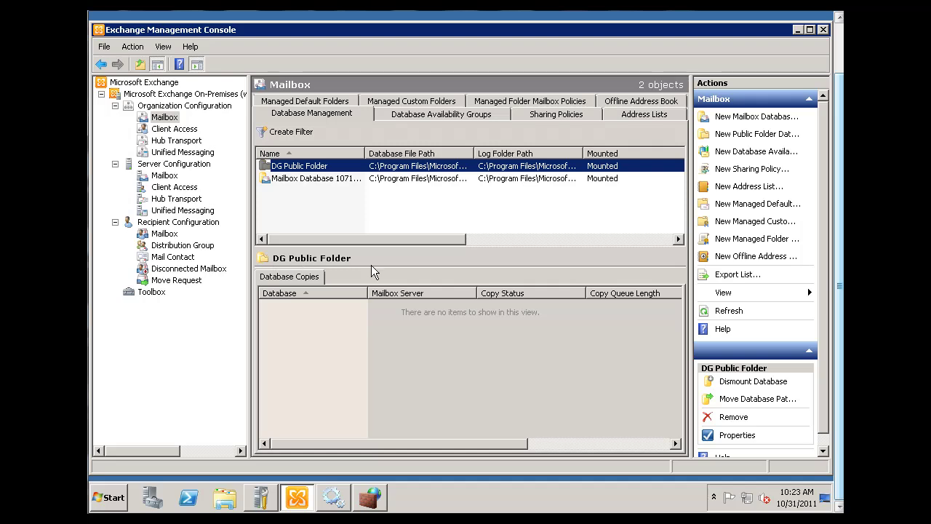
right_click(312, 167)
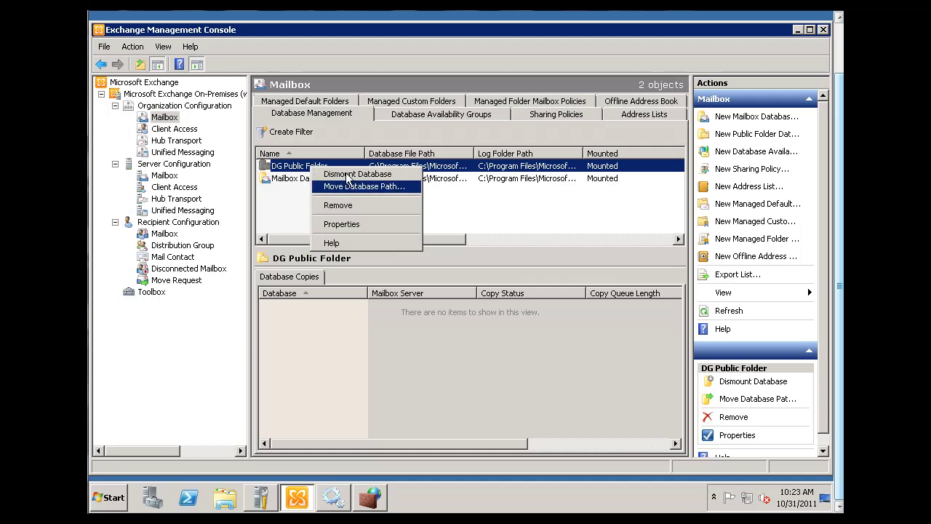
click(343, 224)
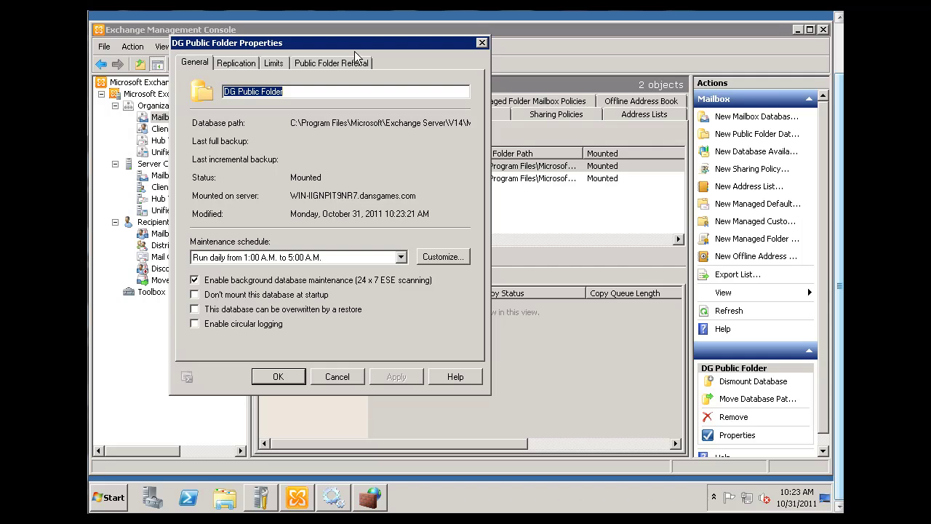
- Review the Replication and Limits tabs, then cancel without changes
drag(350, 42, 434, 47)
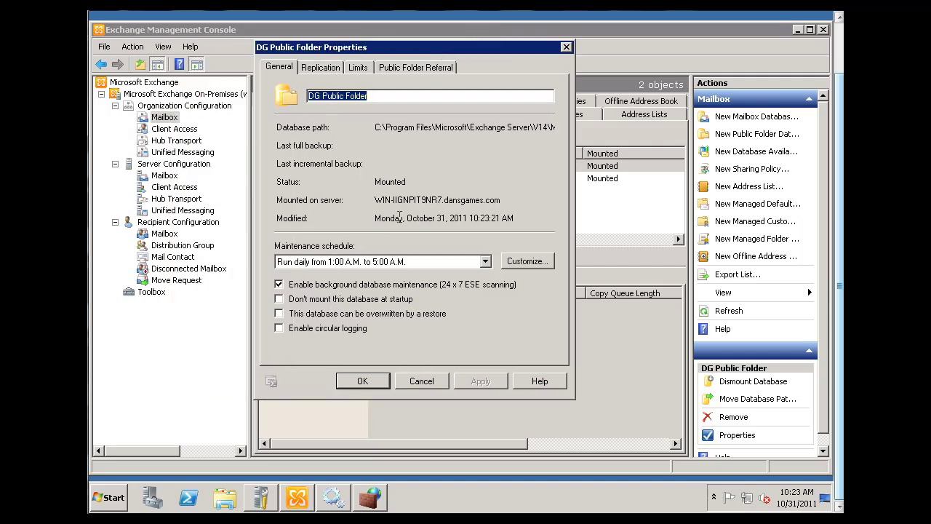
click(322, 67)
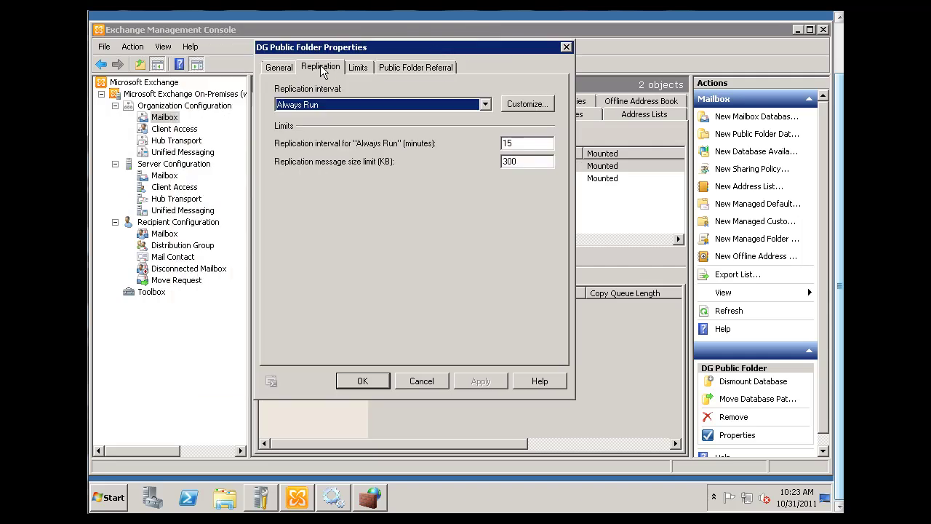
click(357, 67)
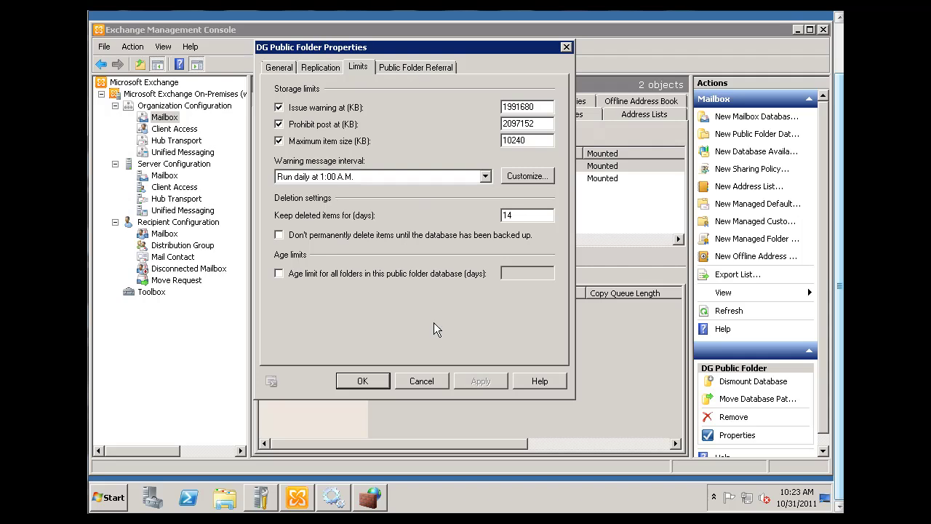
click(419, 381)
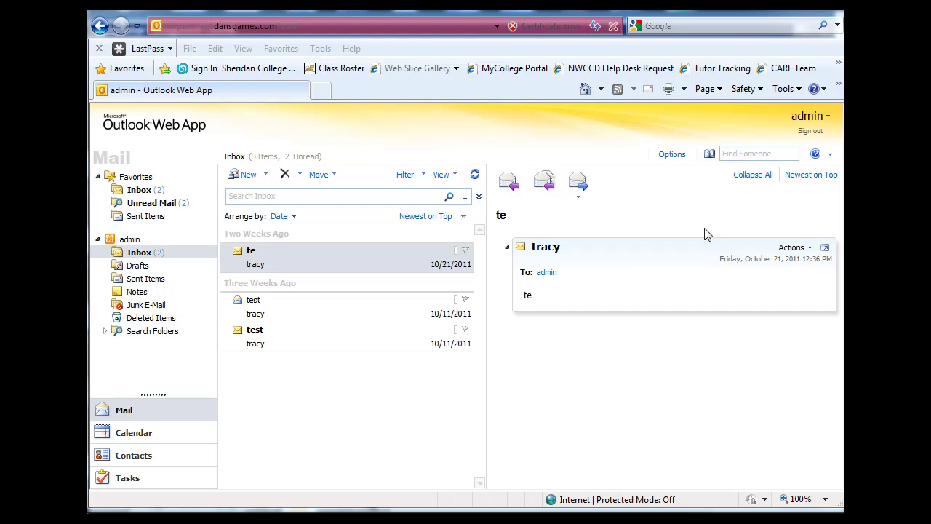
- Read the Inbox message 'te', then sign out and sign back in with the administrator's password
click(475, 177)
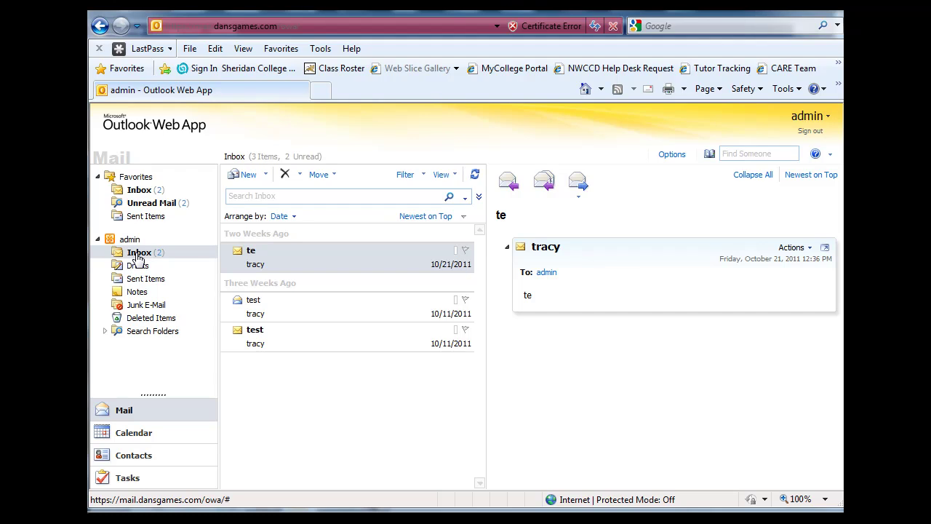
click(140, 192)
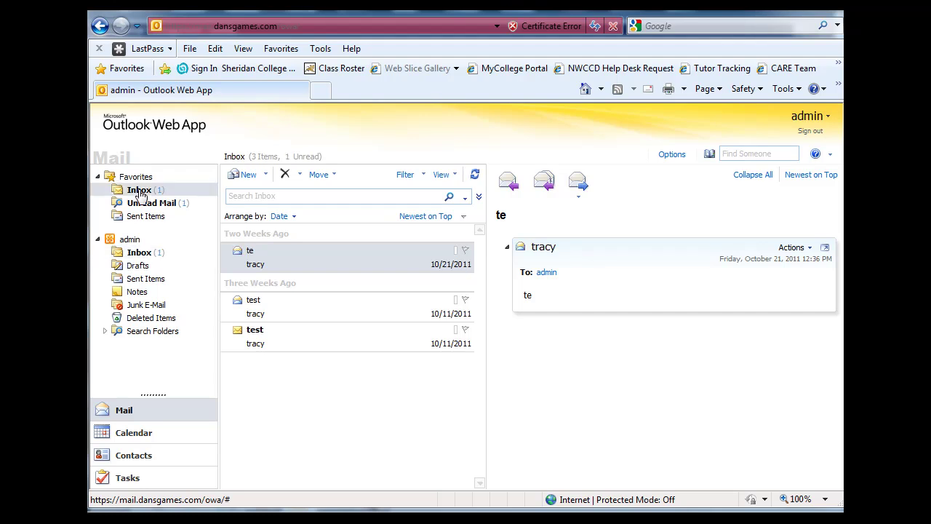
click(804, 132)
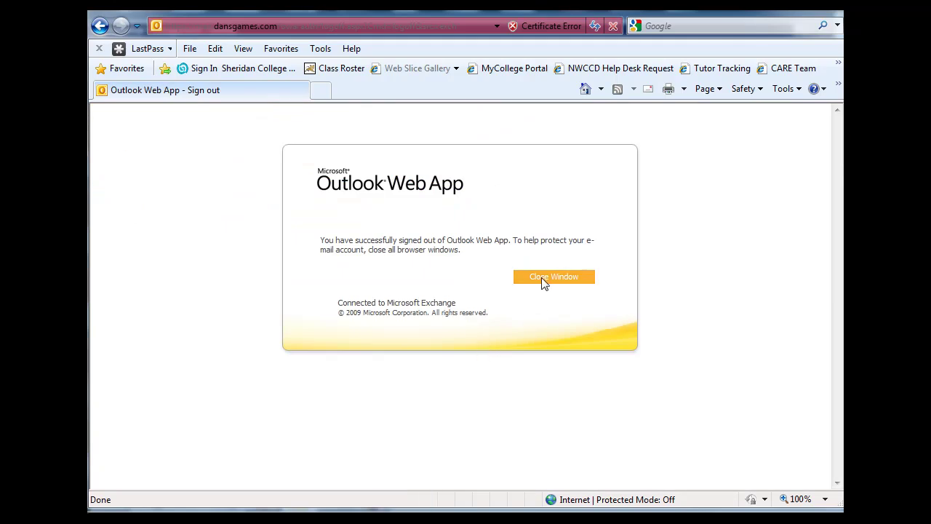
click(542, 279)
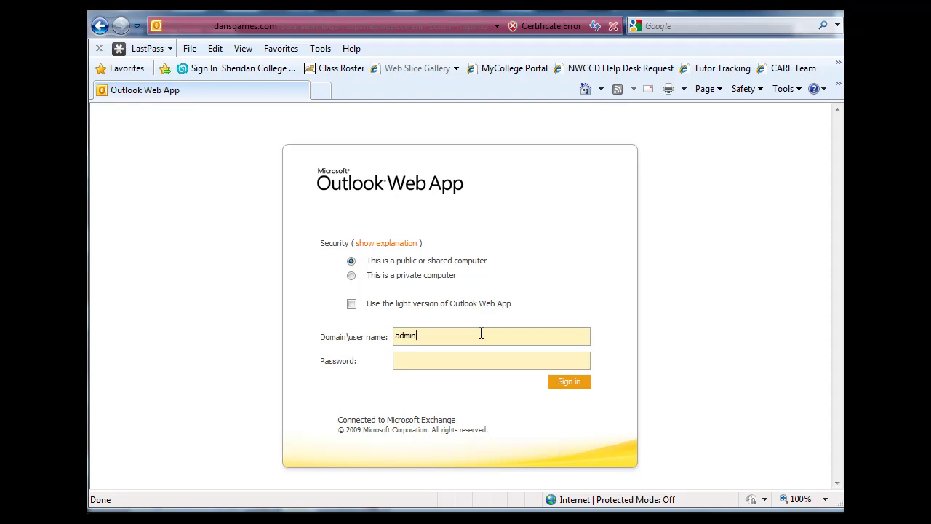
text(**********)
key(Return)
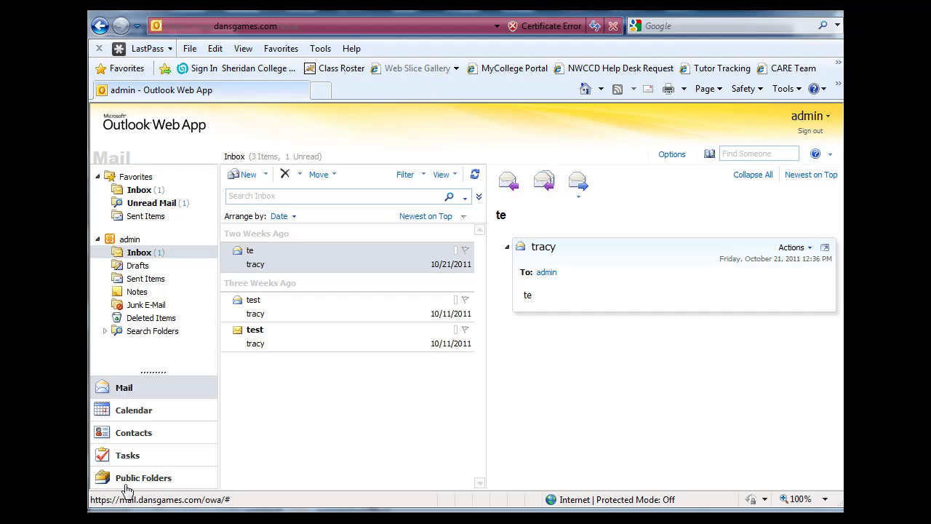
- Create a Notes folder named 'current project' under Public Folders and open it
click(128, 480)
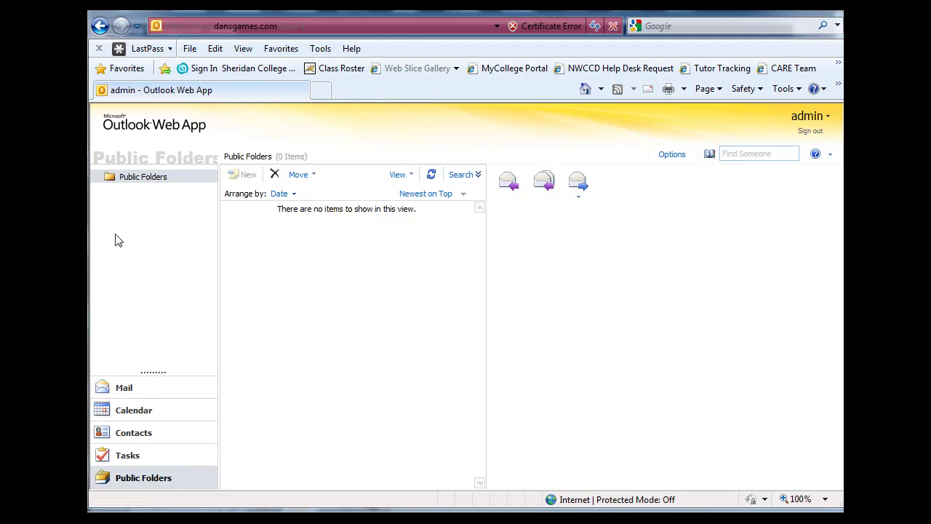
right_click(109, 181)
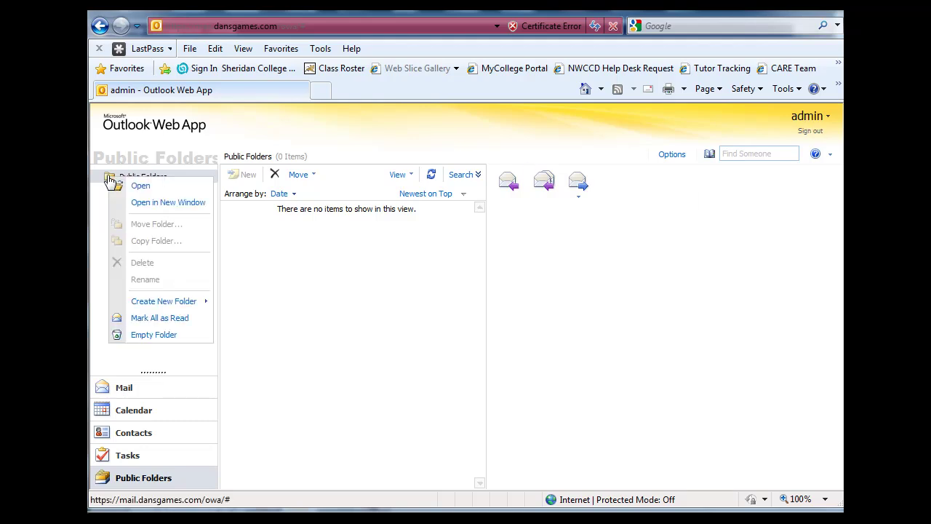
mouse_move(168, 306)
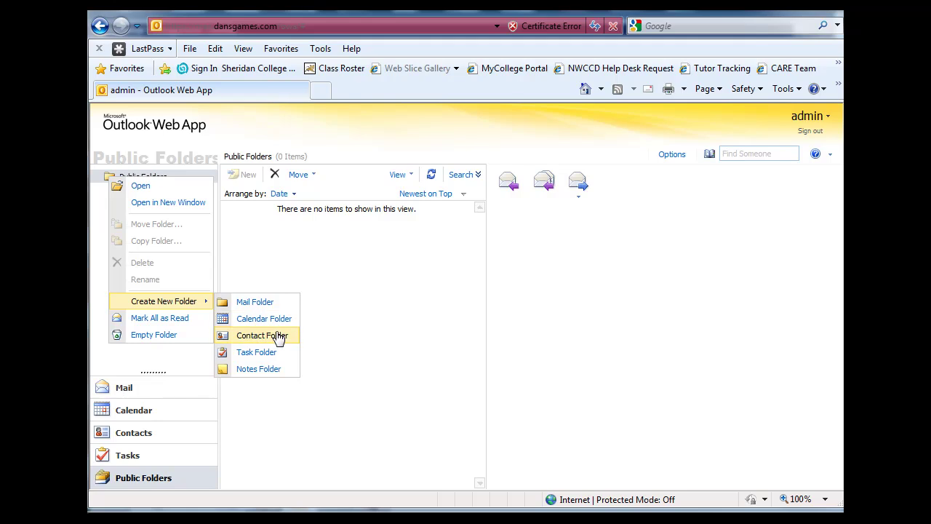
click(271, 371)
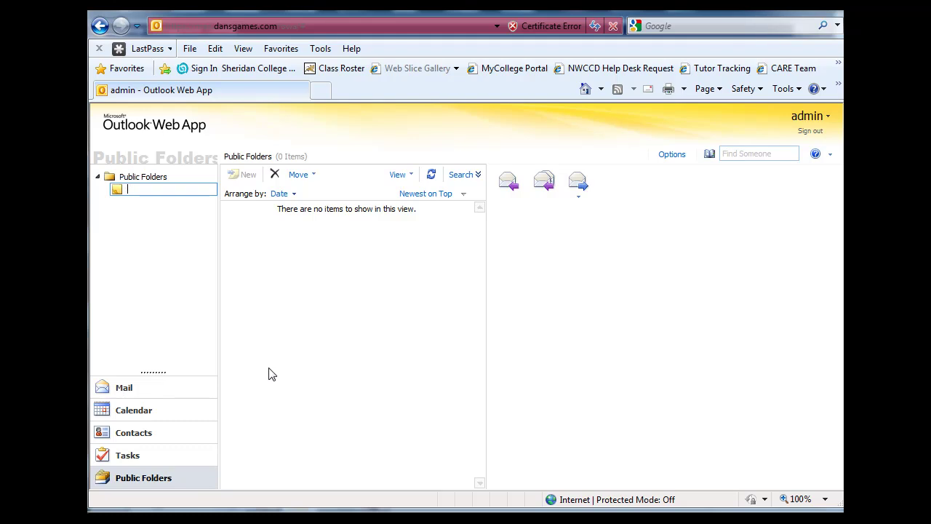
text(current project)
click(115, 284)
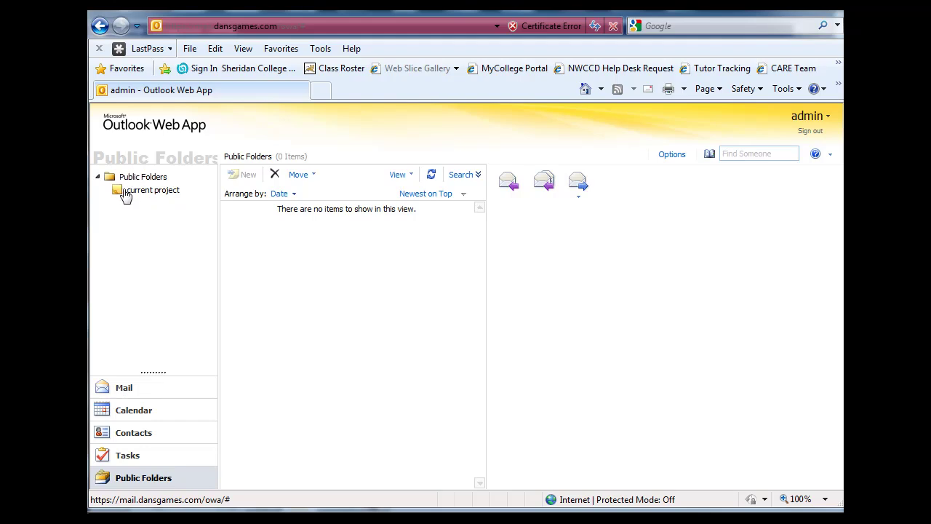
click(147, 196)
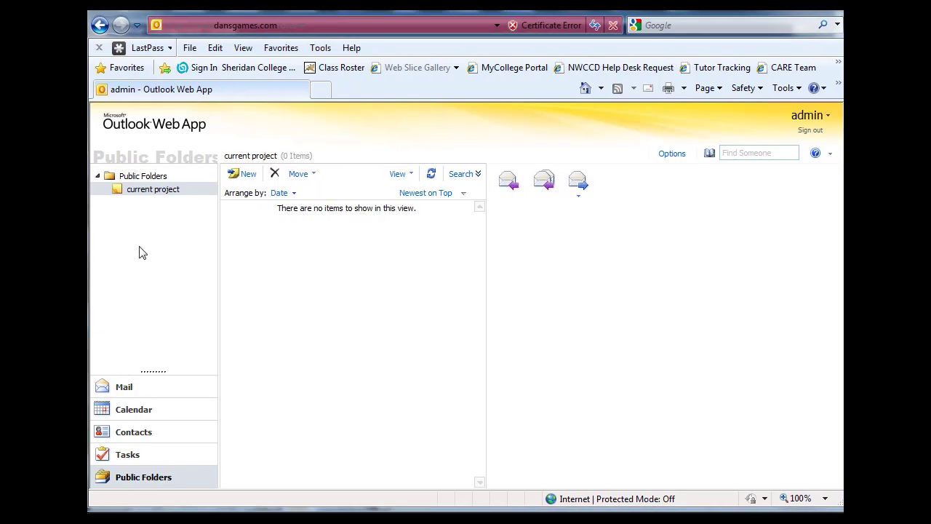
- Check the current project and Public Folders menus, then minimise the browser to reveal the console
right_click(138, 196)
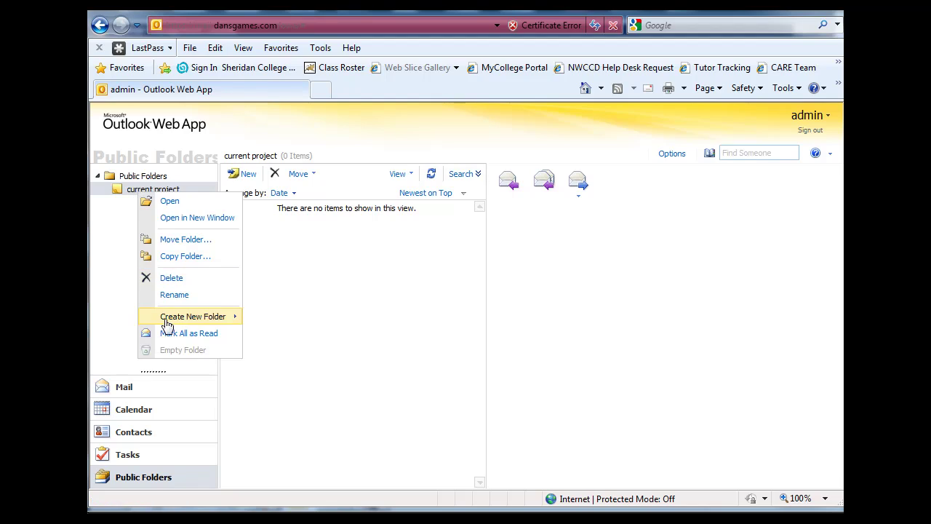
click(121, 259)
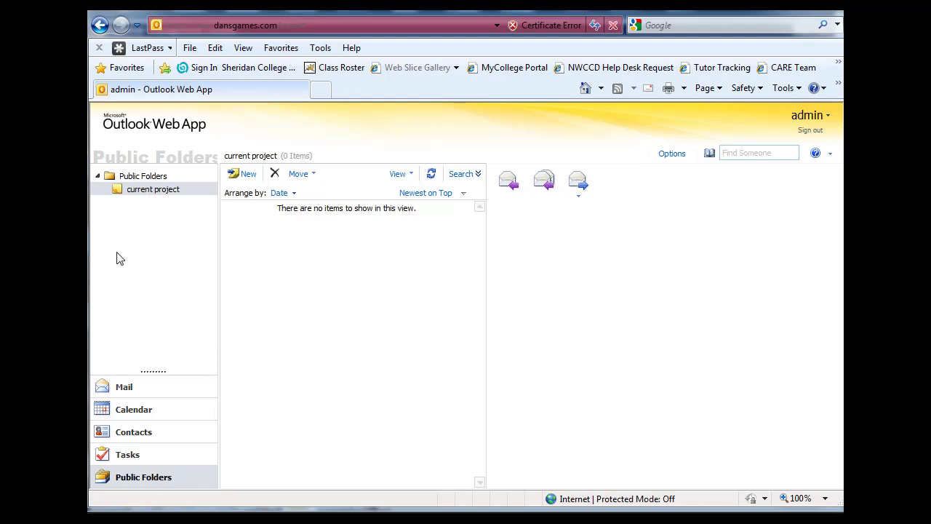
right_click(132, 177)
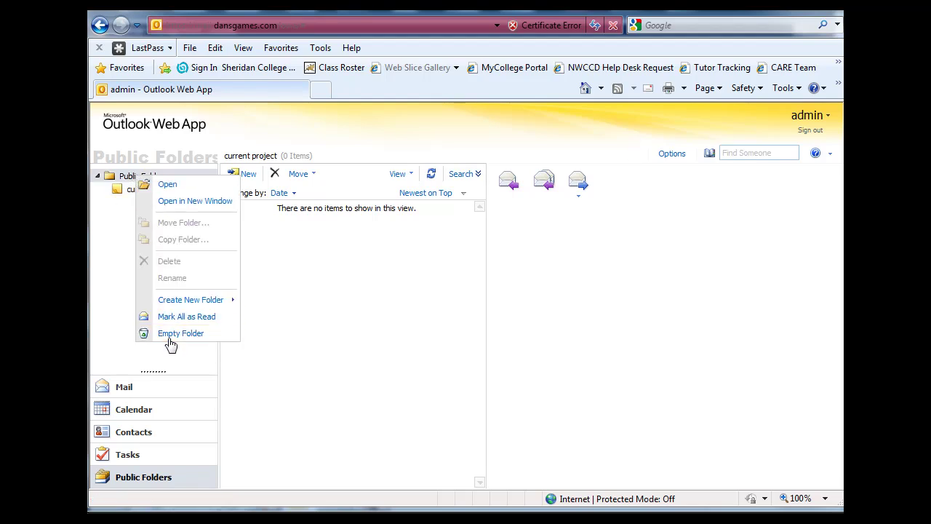
click(117, 291)
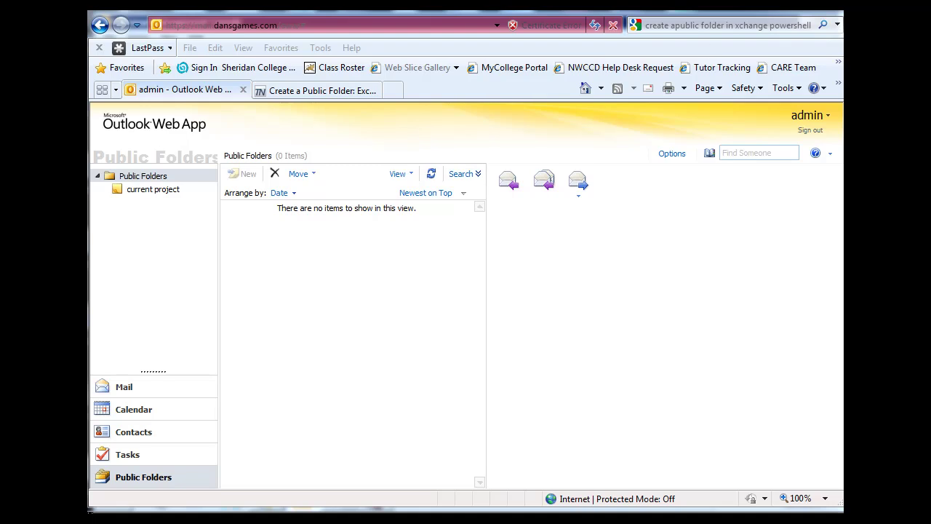
click(789, 11)
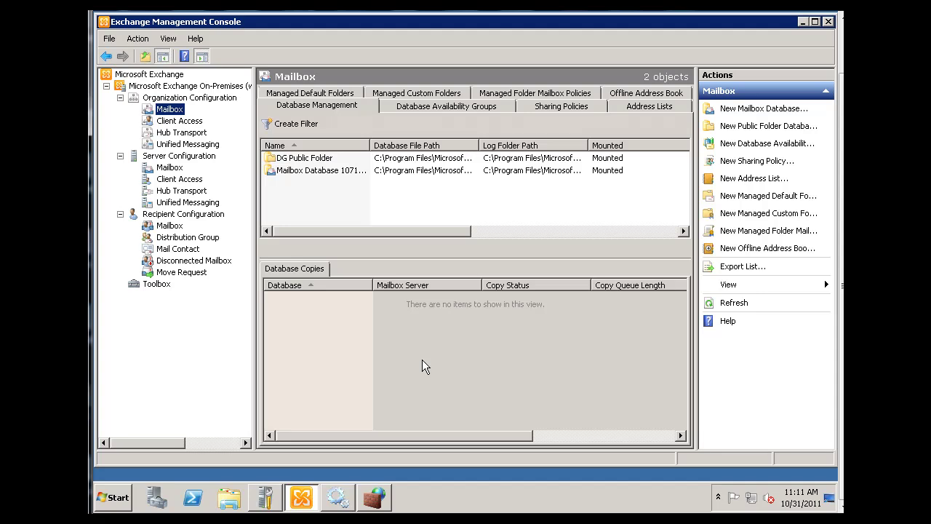
- Launch the Public Folder Management Console from the Toolbox and resize and reposition its window
click(156, 284)
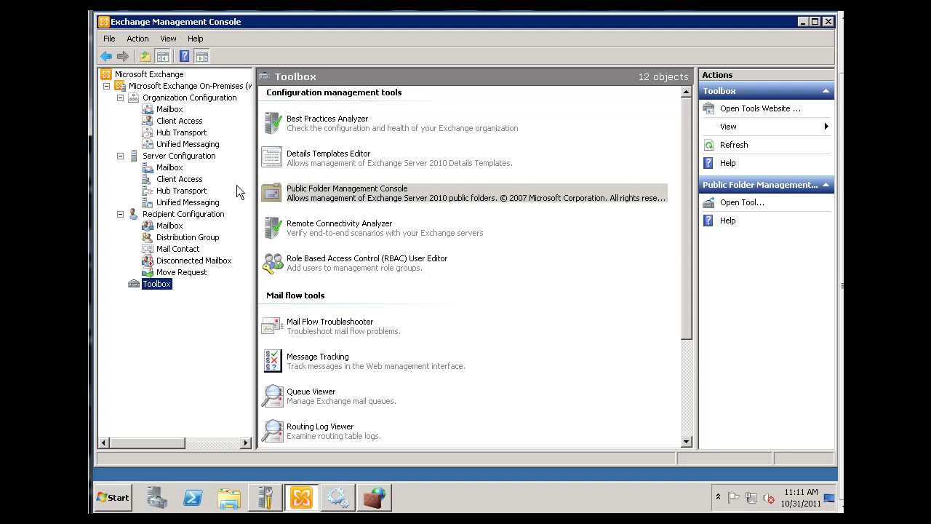
click(274, 200)
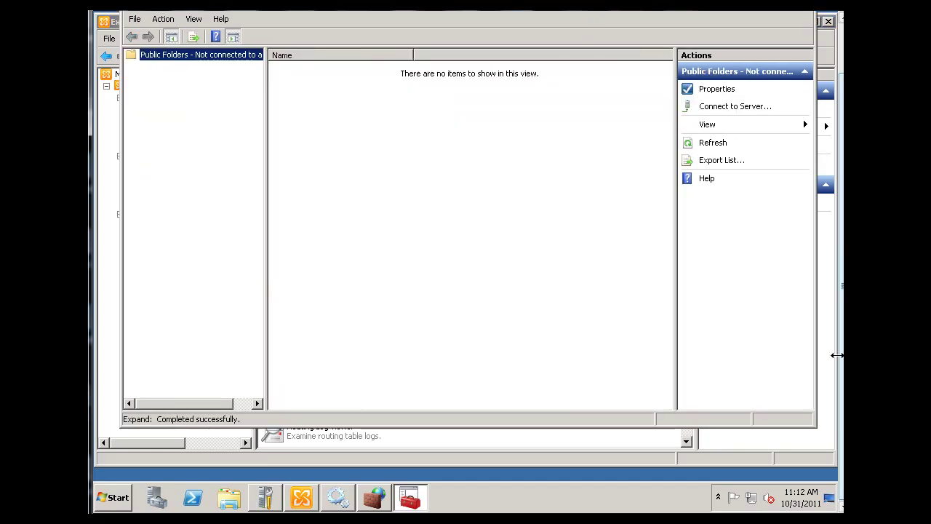
drag(816, 427, 824, 375)
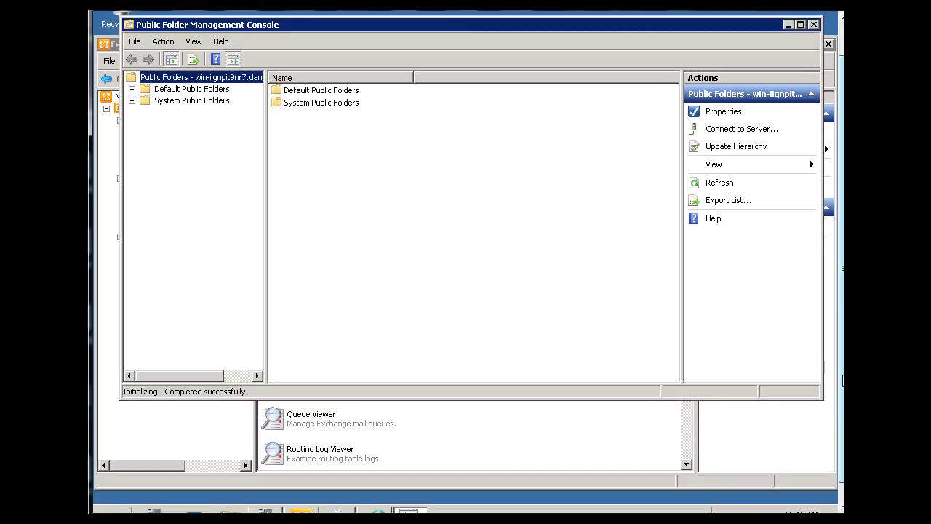
drag(612, 33, 608, 82)
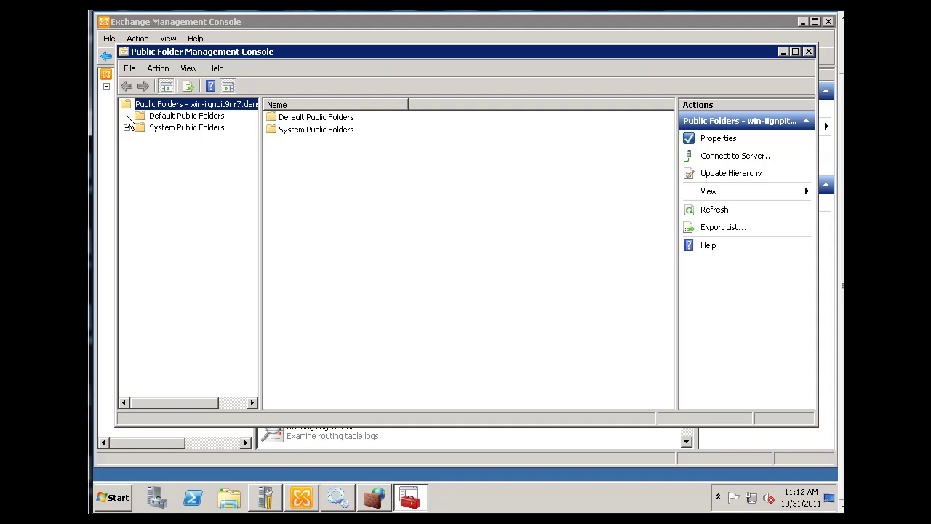
- Expand Default Public Folders and list its contents, showing current project
click(128, 117)
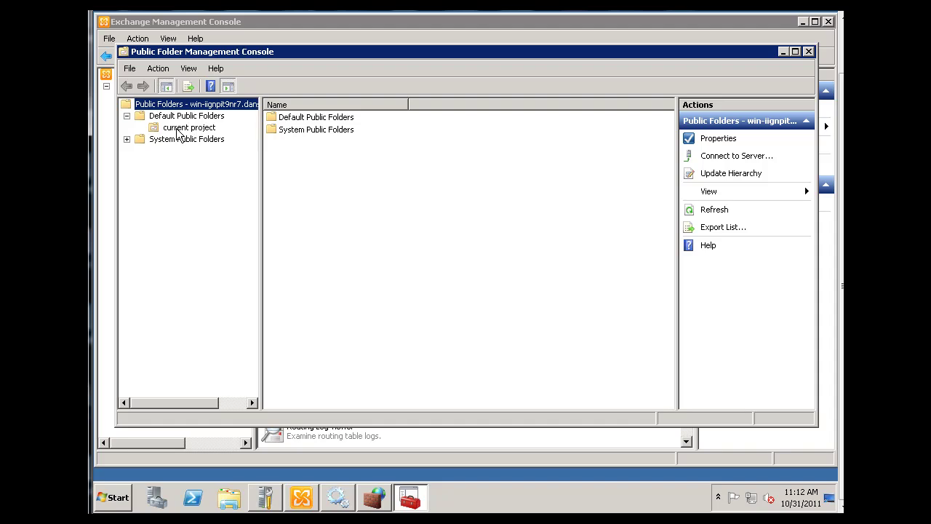
click(178, 129)
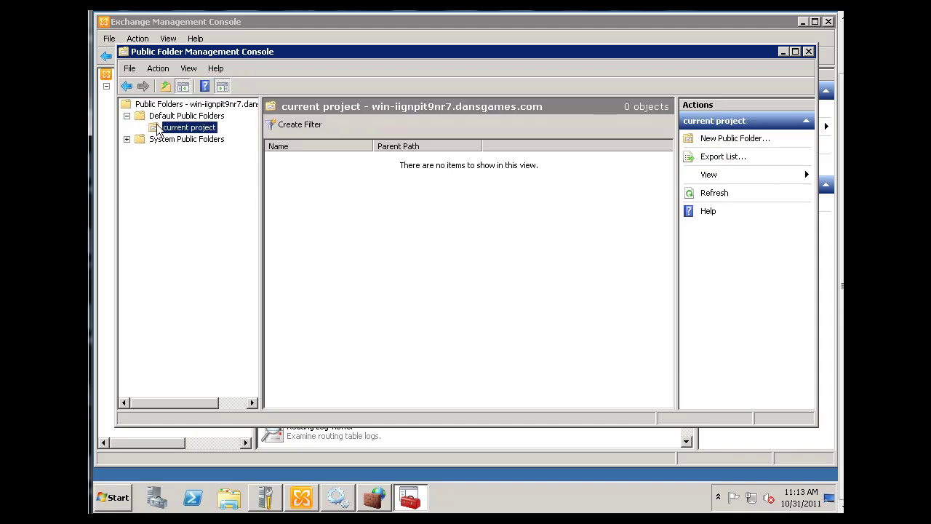
click(142, 119)
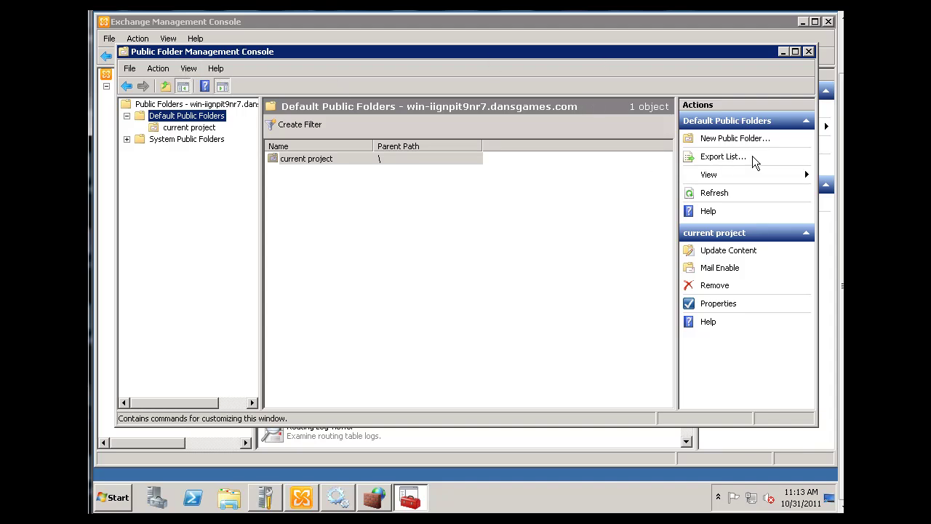
- Create a public folder named 'Development' under Default Public Folders
click(716, 141)
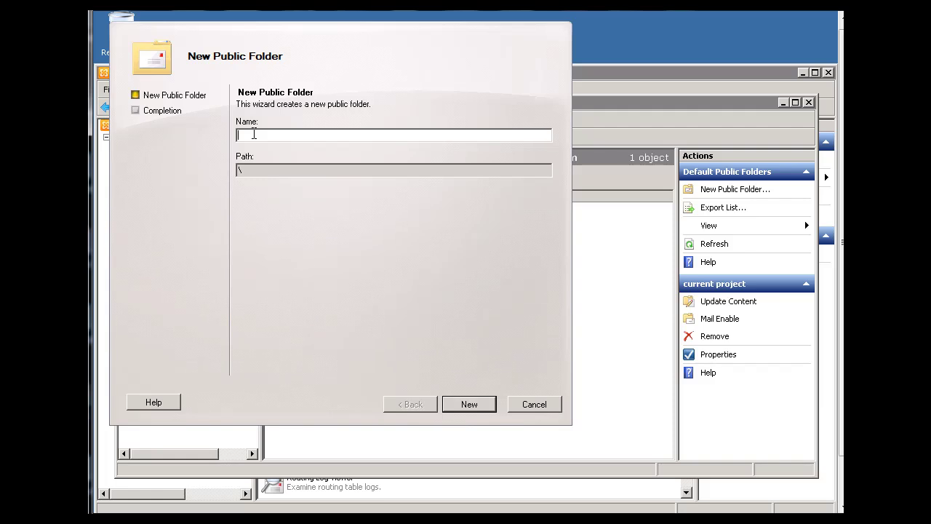
text(tTeam1)
key(BackSpace)
key(BackSpace)
key(BackSpace)
text(Devolopment)
click(468, 406)
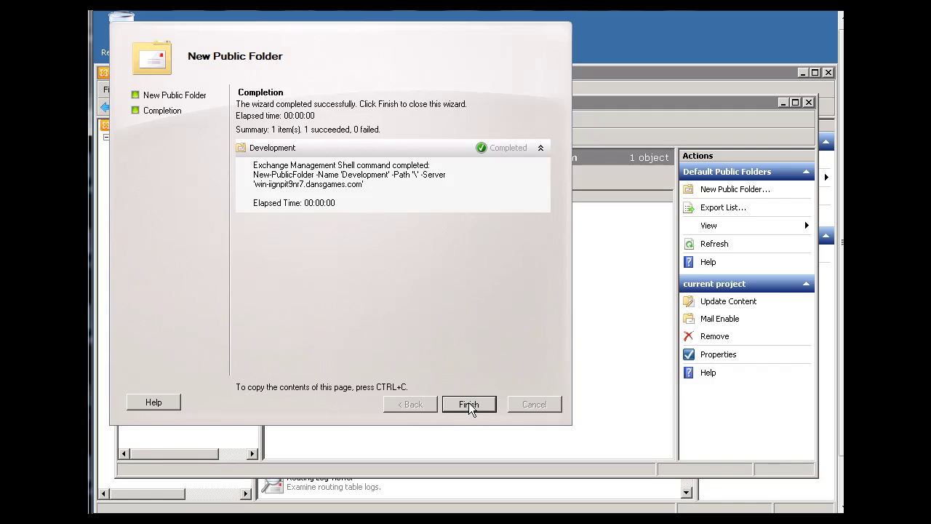
click(468, 404)
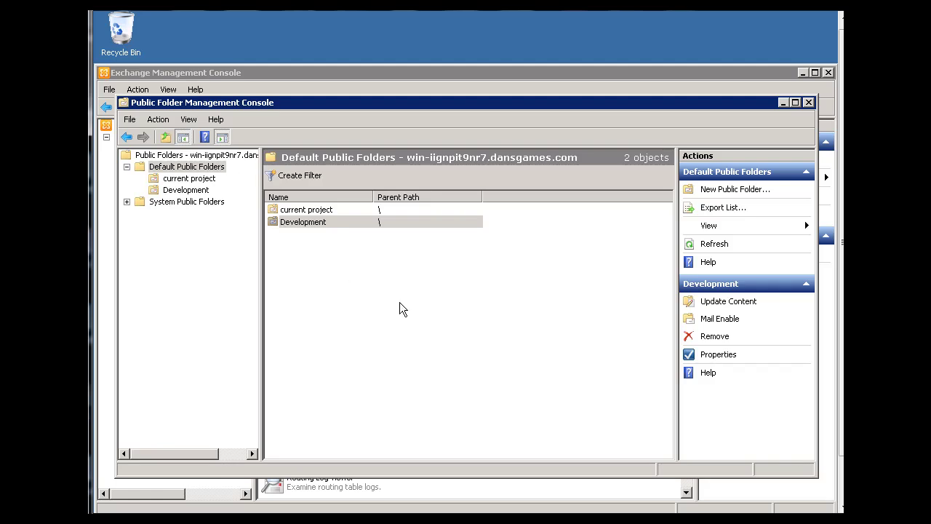
- Select the Development folder and mail-enable it from the Actions pane
click(272, 226)
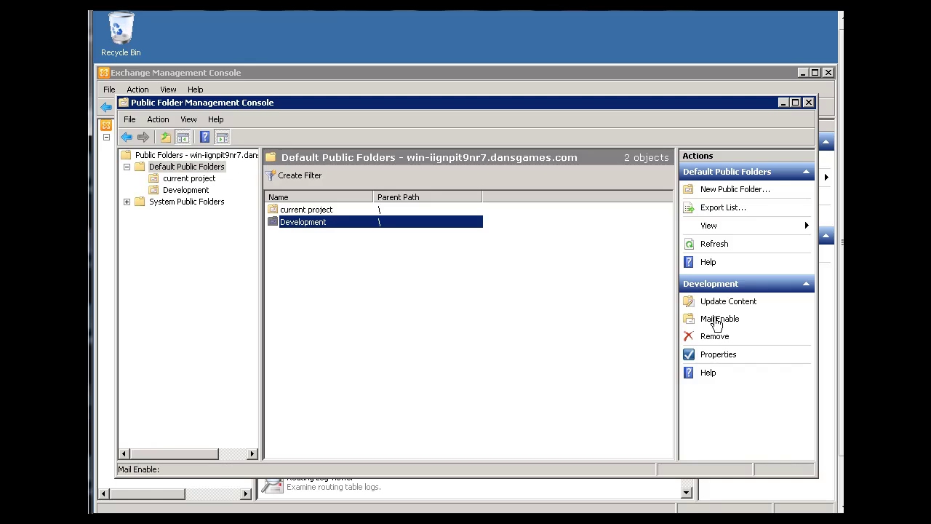
click(717, 320)
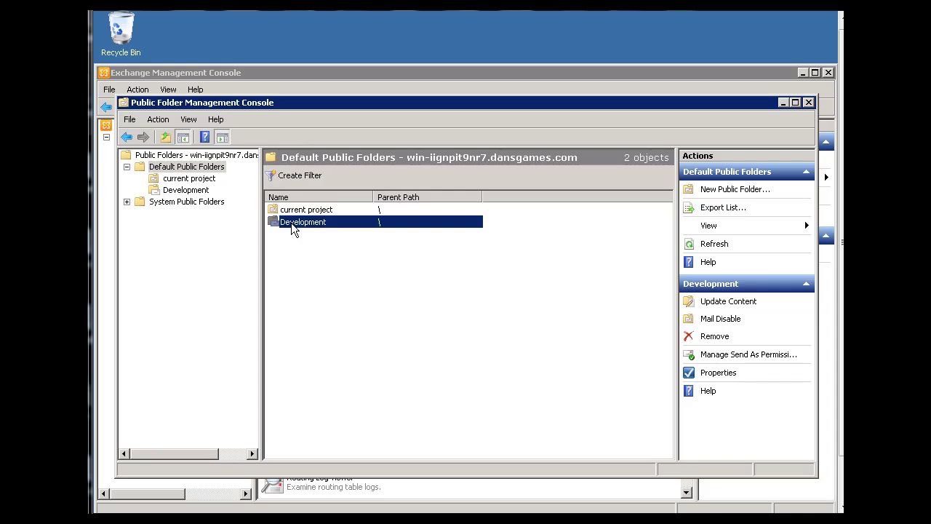
- Open Development's properties and view its SMTP e-mail address
right_click(284, 226)
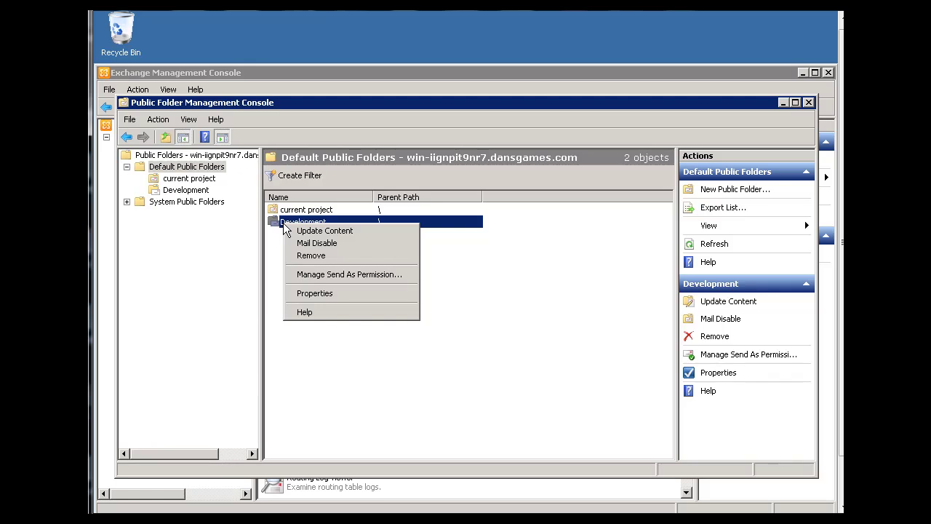
click(315, 294)
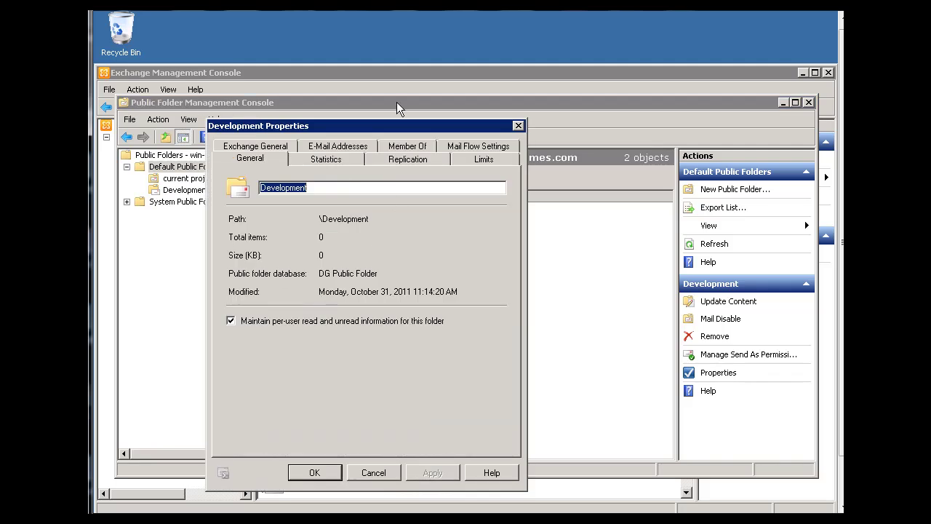
drag(395, 128, 474, 100)
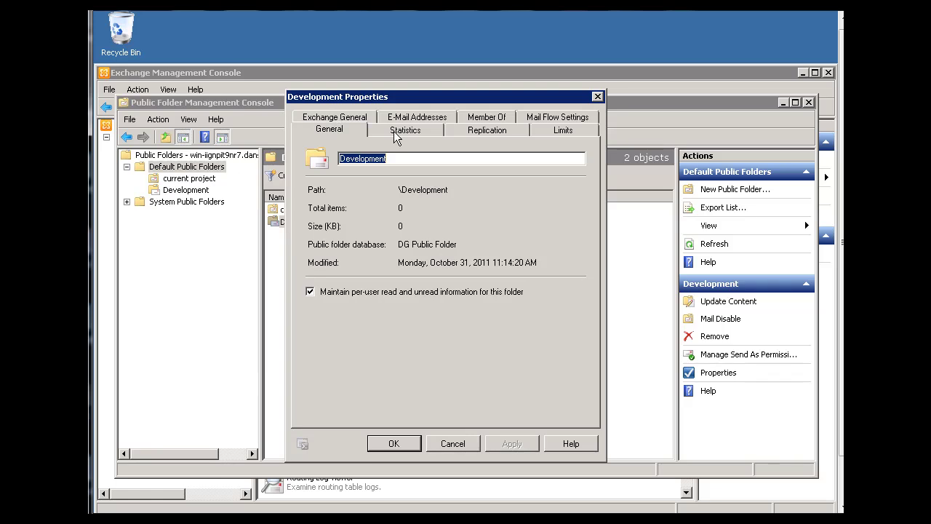
click(413, 120)
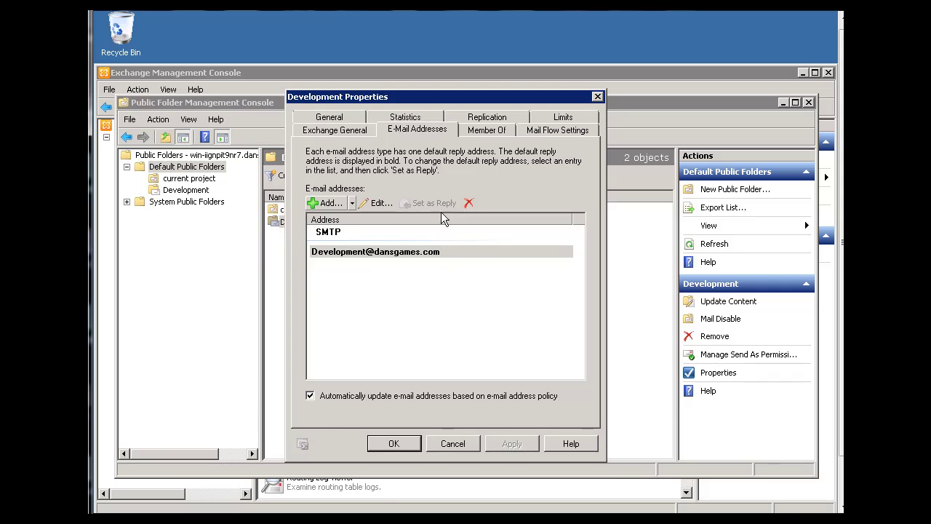
- Review the Member Of, Mail Flow, Replication and General tabs, then cancel unchanged
click(483, 135)
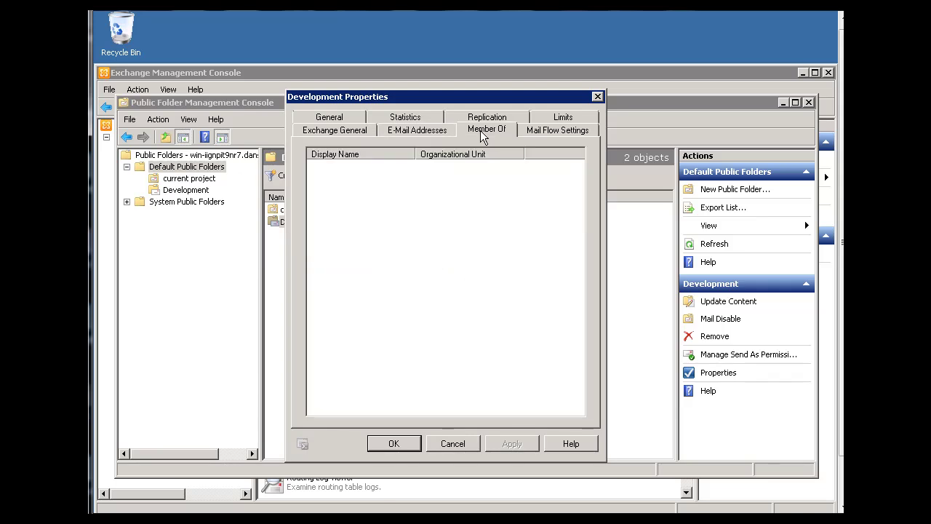
click(537, 133)
click(487, 120)
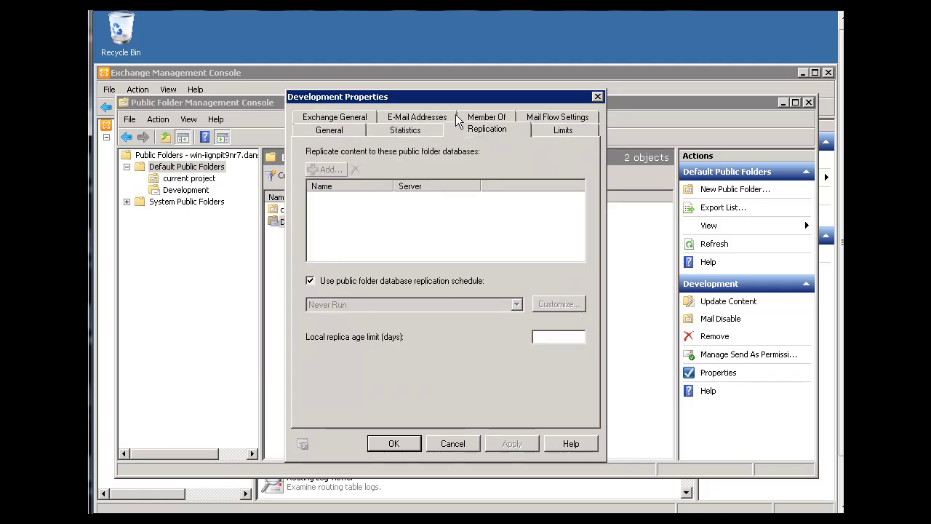
click(331, 119)
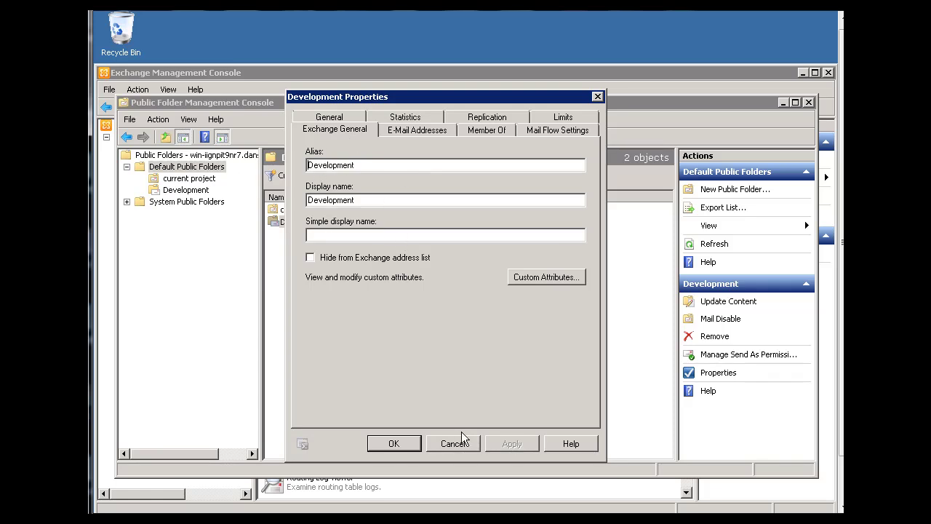
click(451, 446)
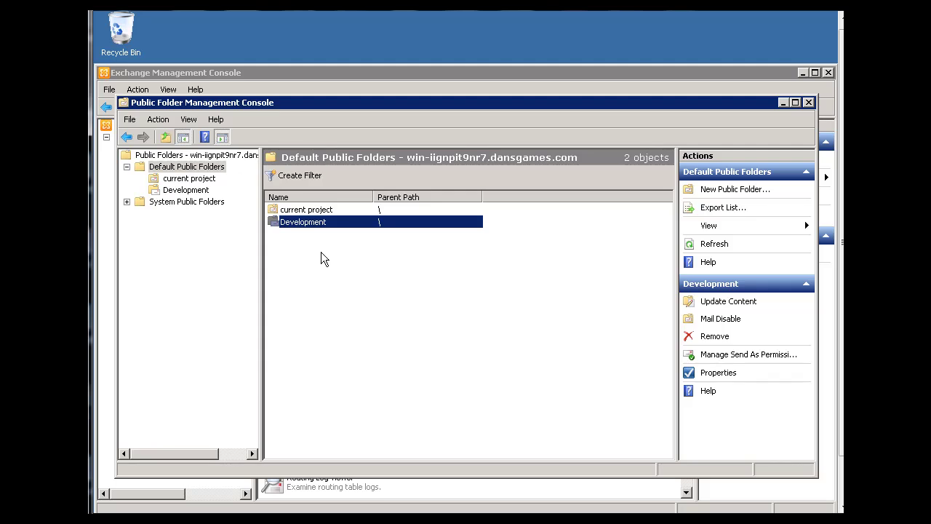
- Reposition the console and browse the public folders, then select current project
drag(416, 102, 413, 78)
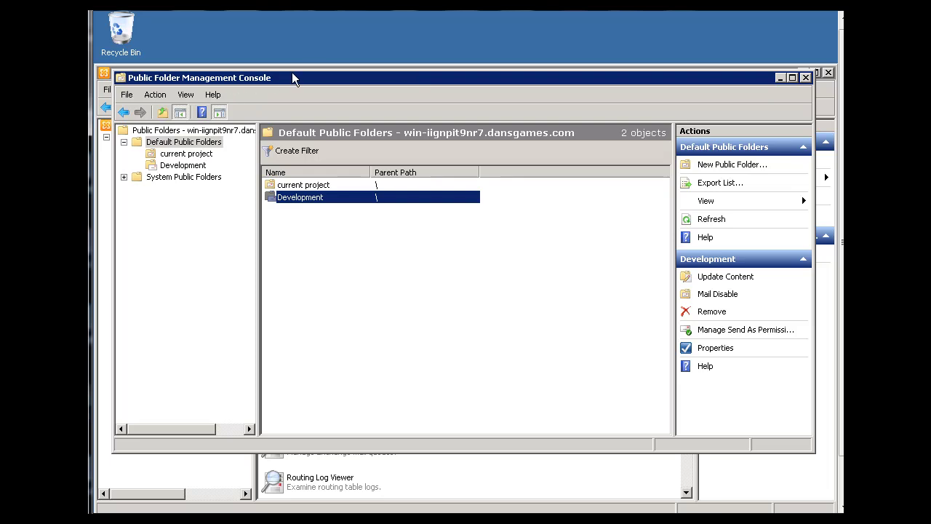
drag(292, 75, 363, 52)
click(153, 71)
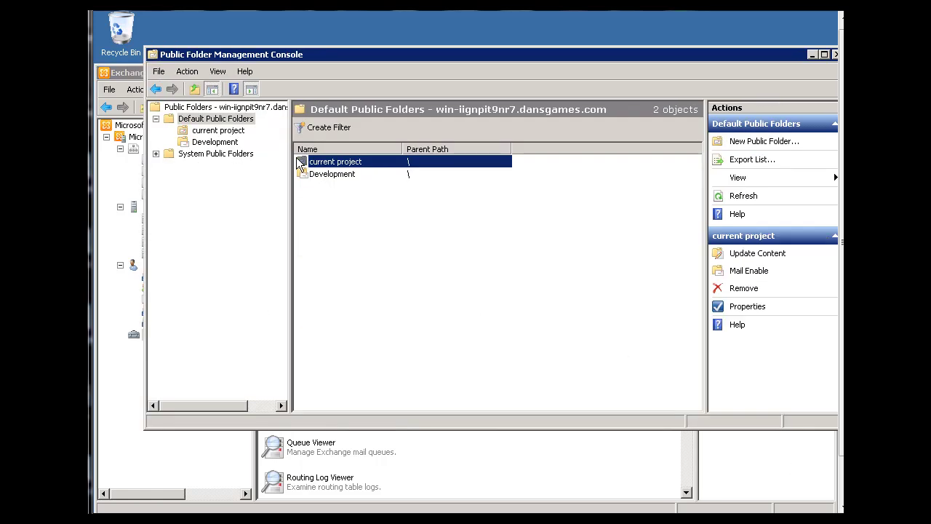
click(231, 131)
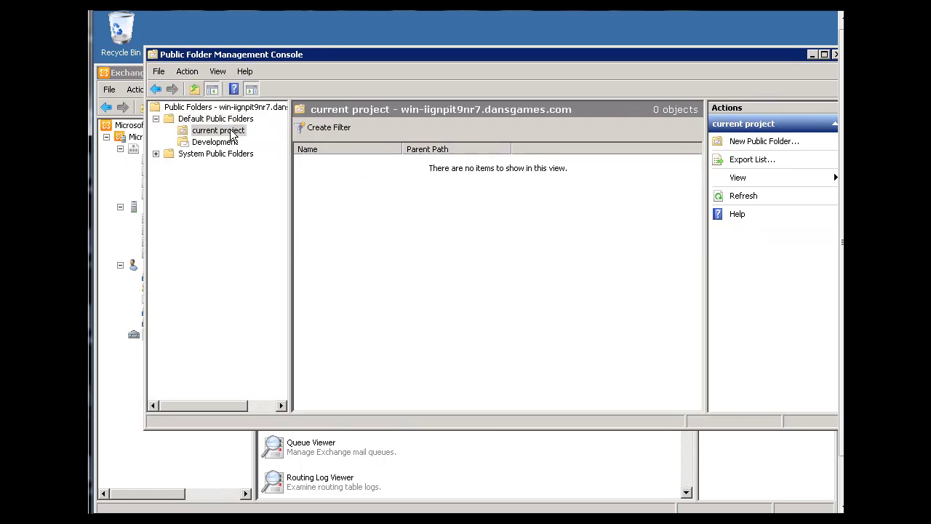
click(200, 144)
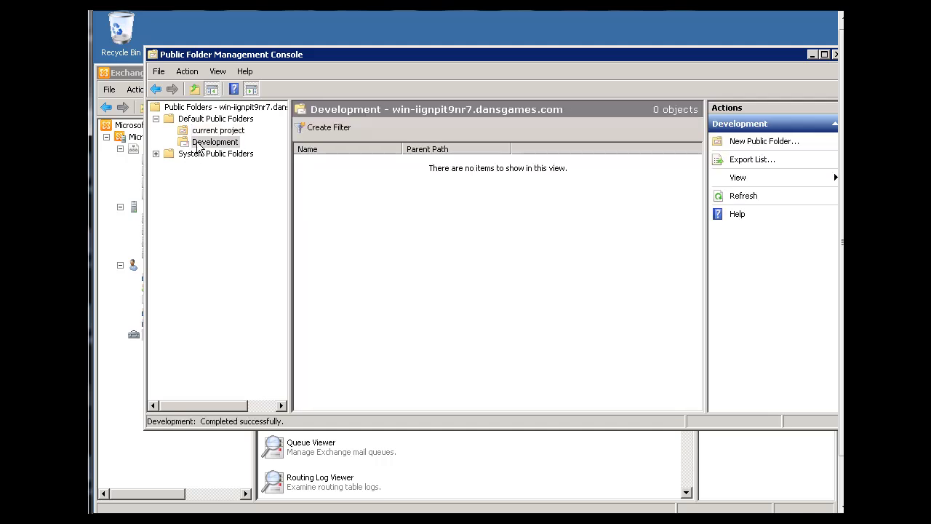
click(216, 119)
click(334, 161)
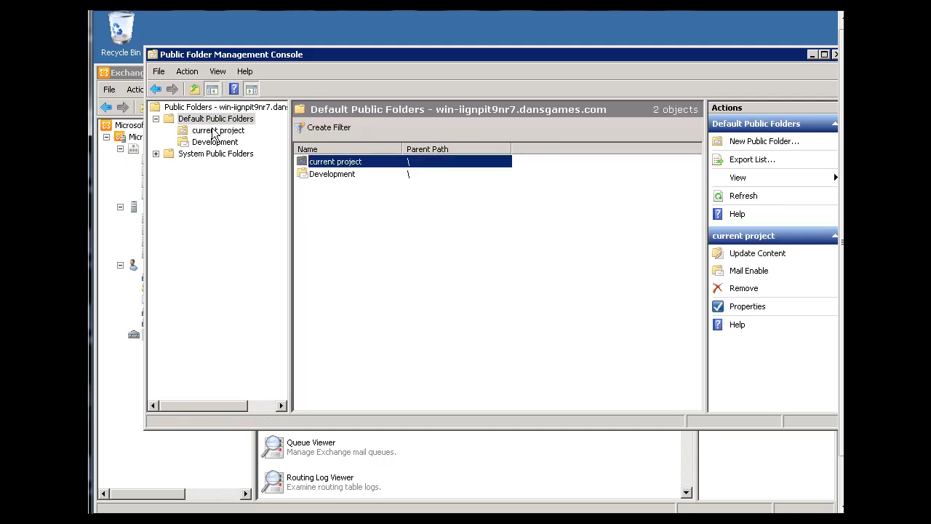
- Open current project's properties and go to its Limits settings
right_click(336, 160)
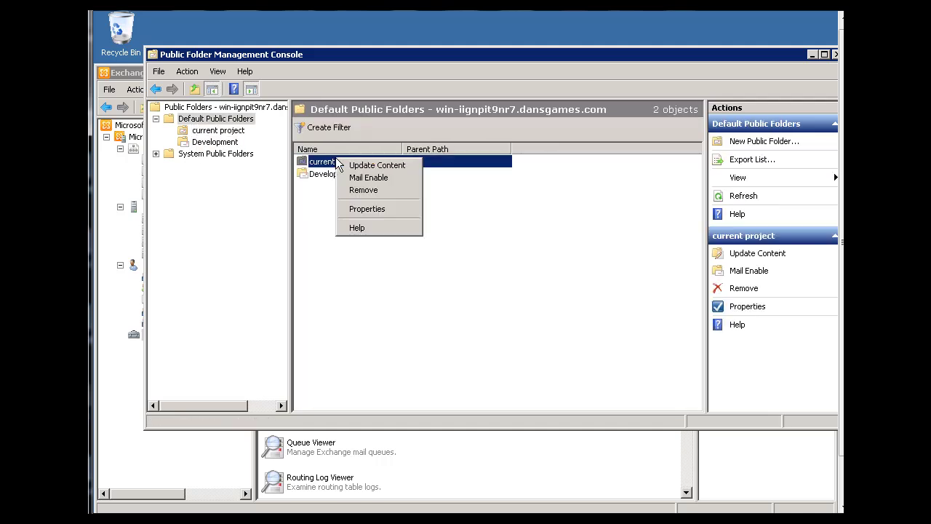
click(373, 210)
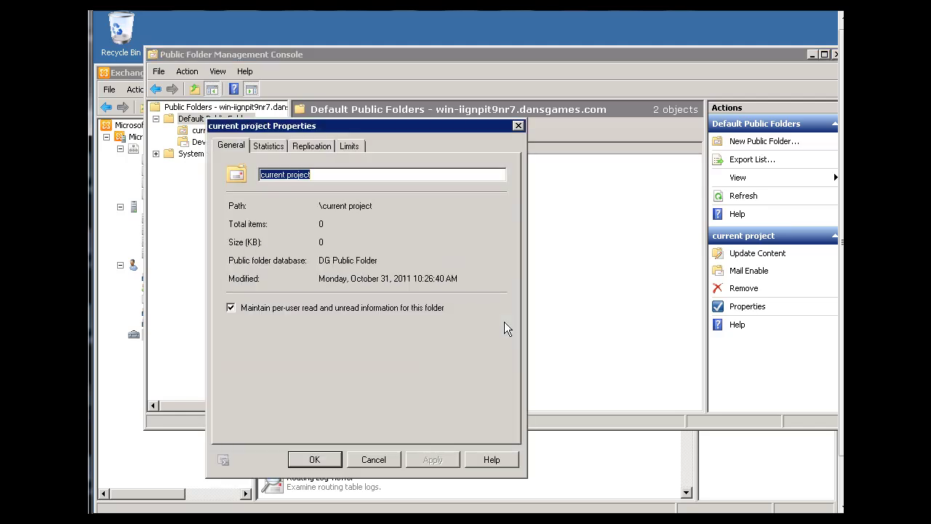
drag(343, 124, 458, 83)
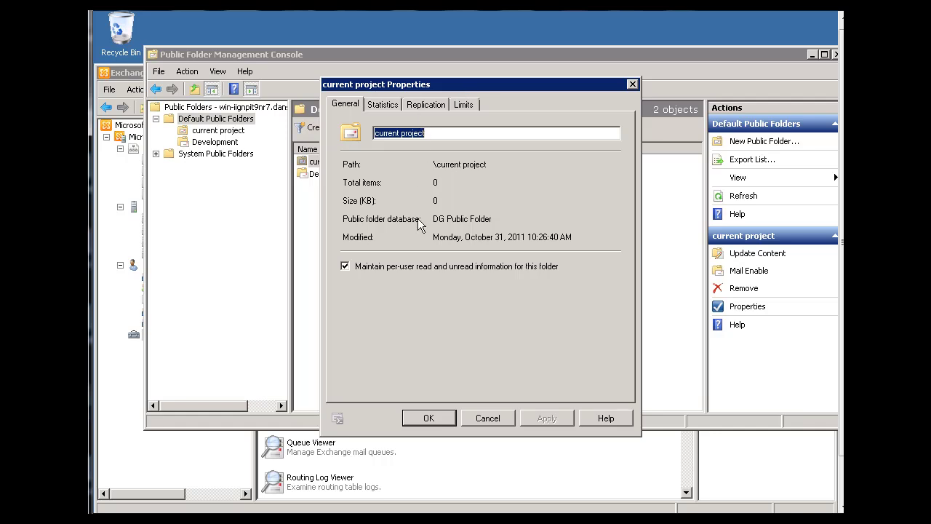
click(387, 108)
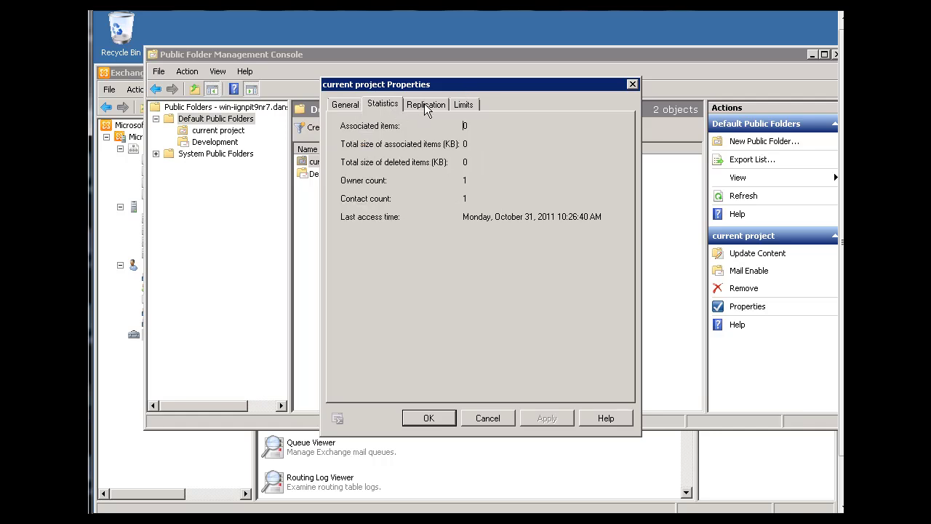
click(426, 106)
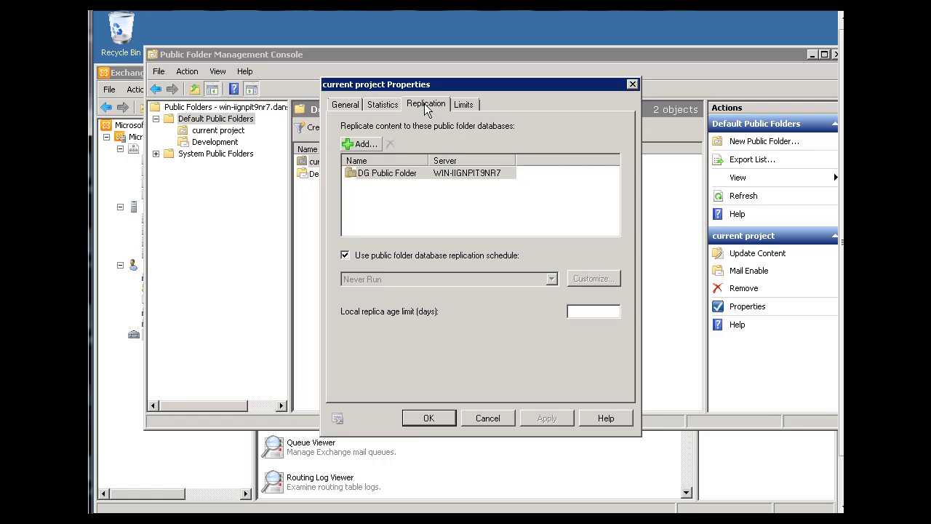
click(464, 107)
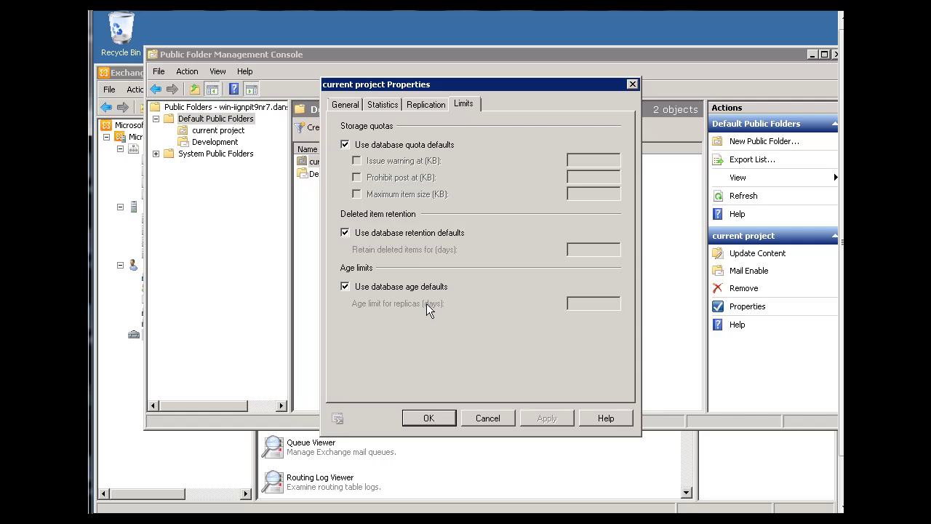
- Turn off database quota defaults and set the issue-warning quota to 200000 KB
click(345, 144)
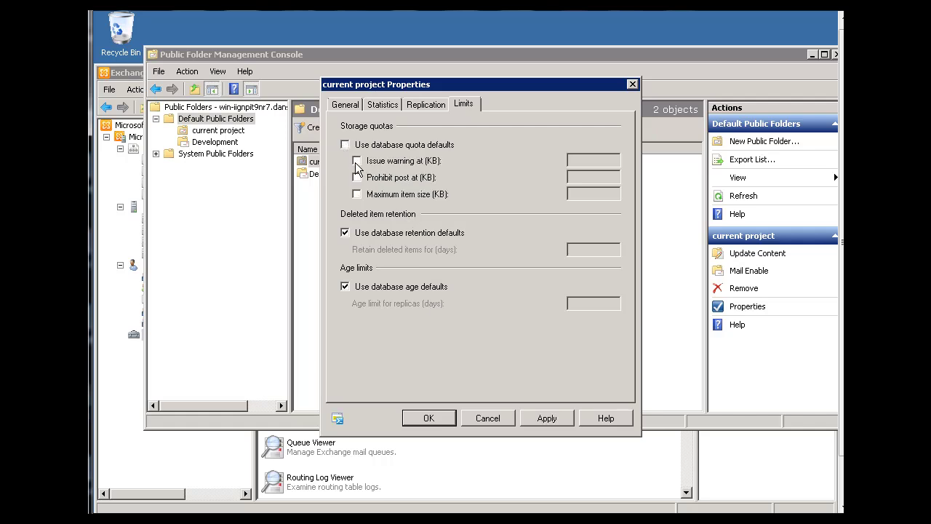
click(357, 160)
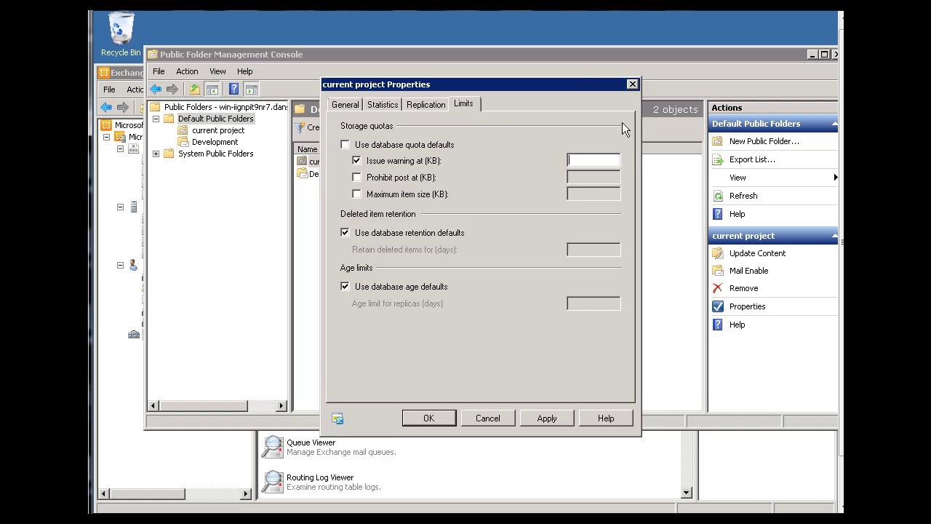
click(584, 163)
text(100000)
key(shift+Left)
text(2)
click(587, 159)
- Set prohibit post at 220000 KB and maximum item size at 10000 KB
click(357, 177)
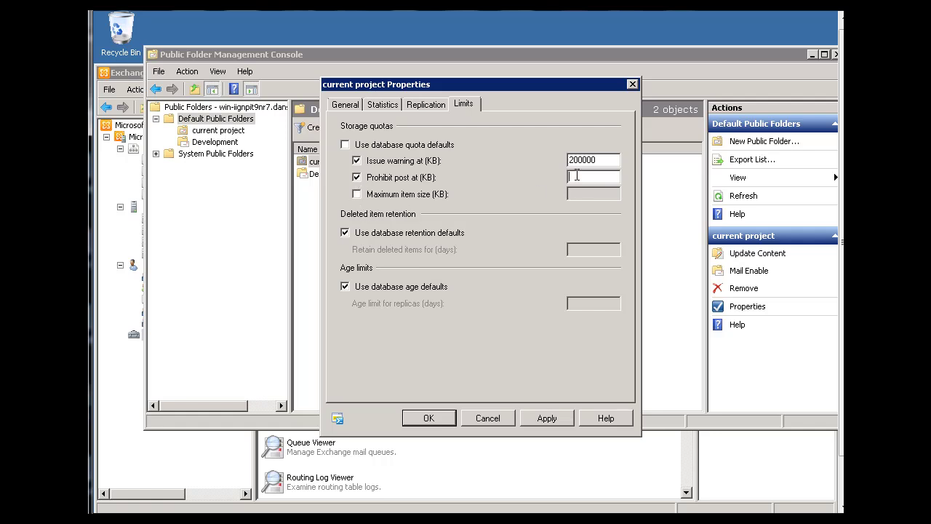
text(220000)
click(355, 195)
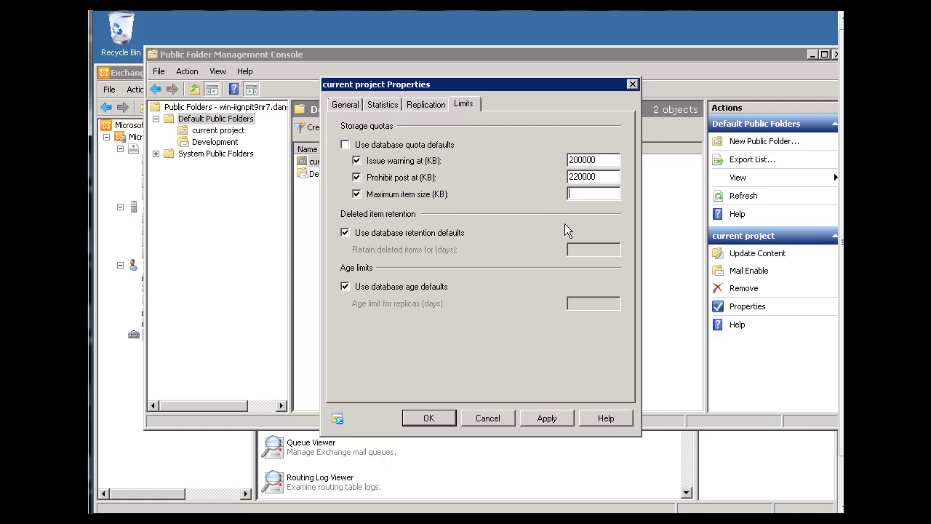
text(100000)
- Review the three quota values, then apply and save them to current project
drag(596, 193, 554, 196)
drag(598, 177, 566, 178)
drag(603, 158, 539, 161)
click(547, 419)
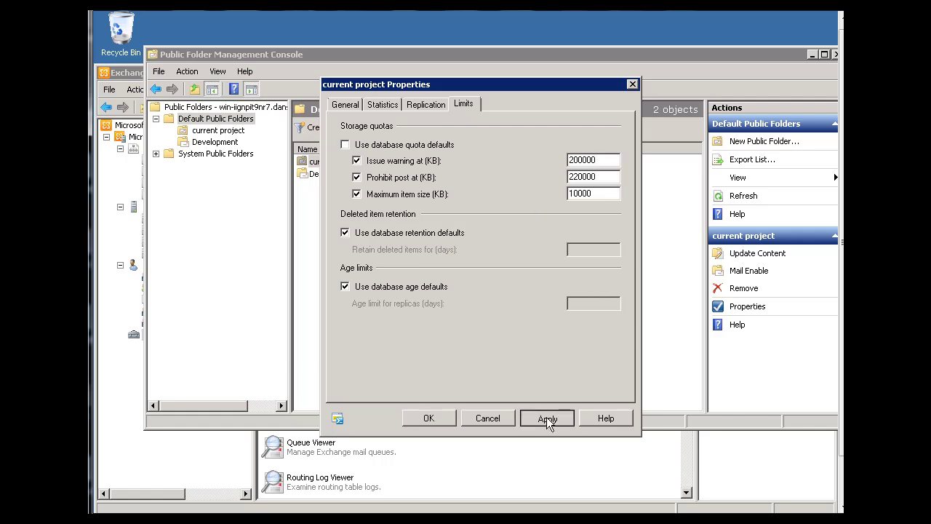
click(438, 418)
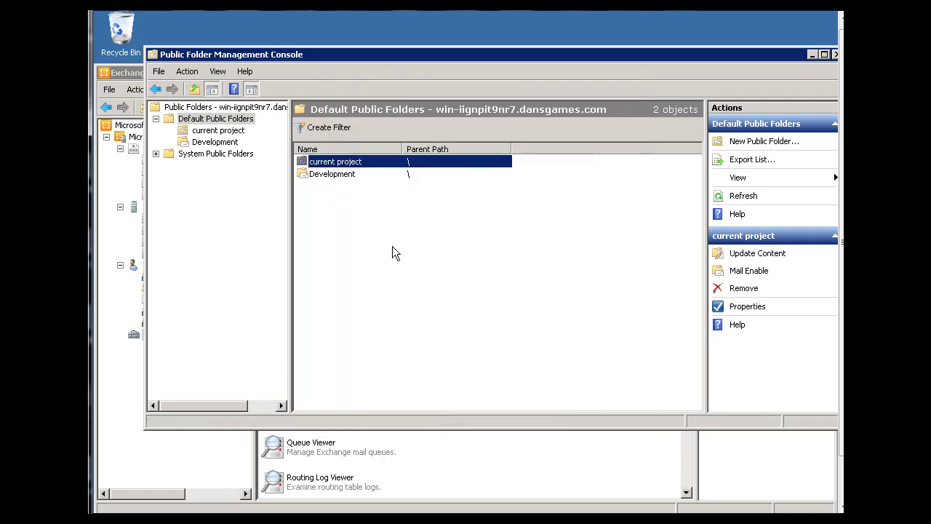
click(392, 253)
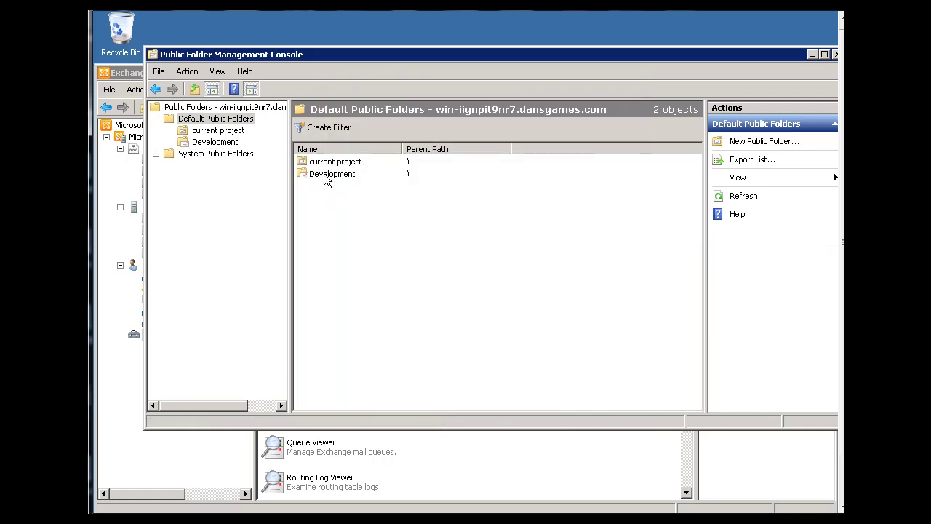